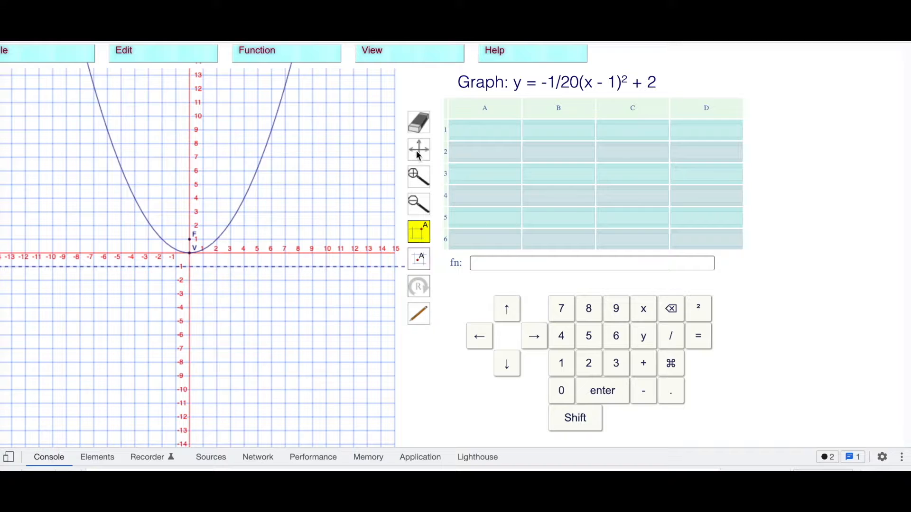
Turn on grid moving, try entering 77 in cell A2 with the on-screen keypad, and clear the cell
{"action": "left_click", "coordinate": [417, 153]}
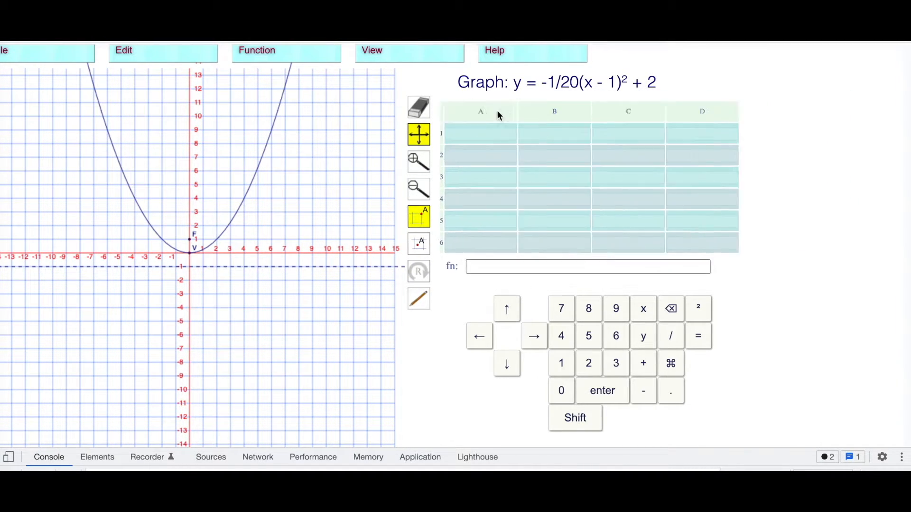
{"action": "left_click", "coordinate": [495, 160]}
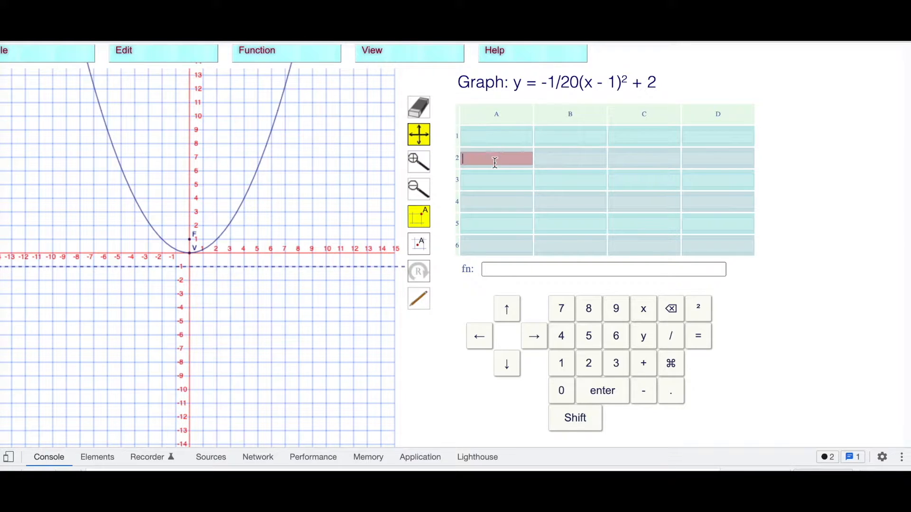
{"action": "left_click", "coordinate": [563, 310]}
{"action": "left_click", "coordinate": [563, 310]}
{"action": "key", "text": "BackSpace"}
{"action": "key", "text": "BackSpace"}
Hide the on-screen keypad and bring up the list of help topics and level examples
{"action": "left_click", "coordinate": [409, 52]}
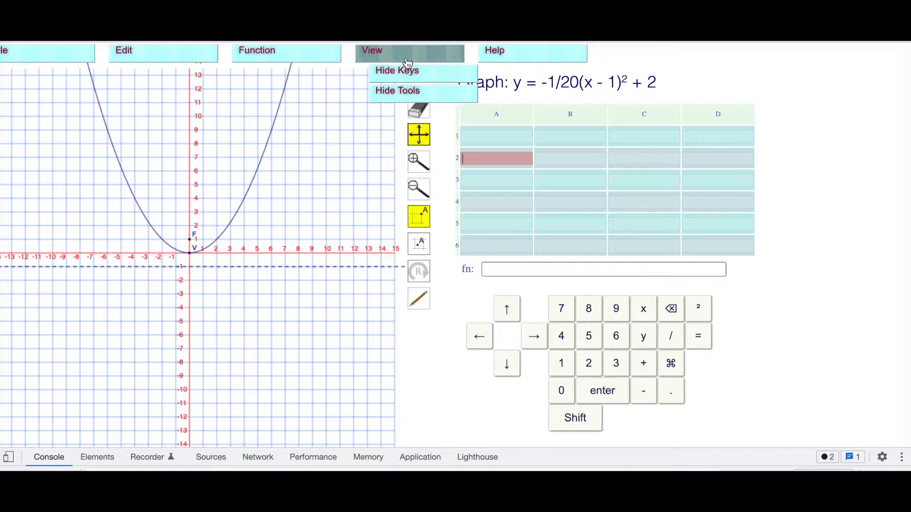
{"action": "left_click", "coordinate": [408, 73]}
{"action": "left_click", "coordinate": [517, 53]}
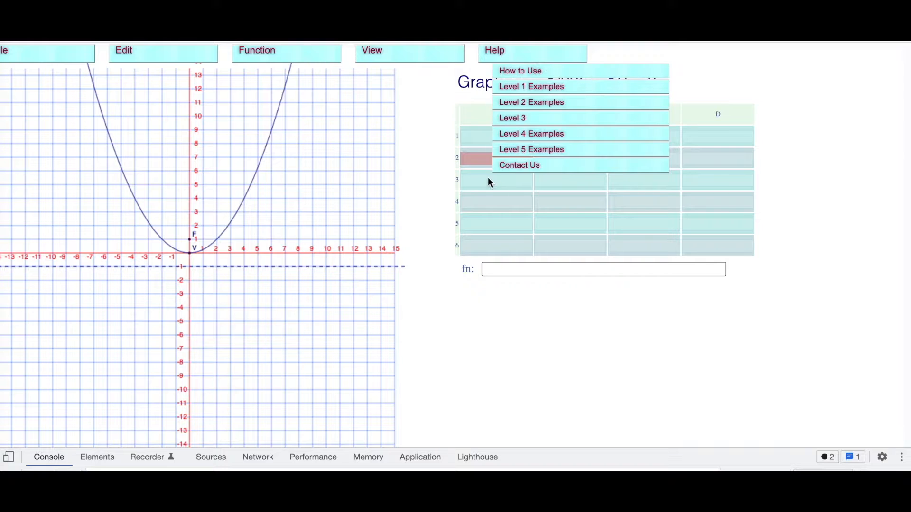
{"action": "left_click", "coordinate": [498, 119]}
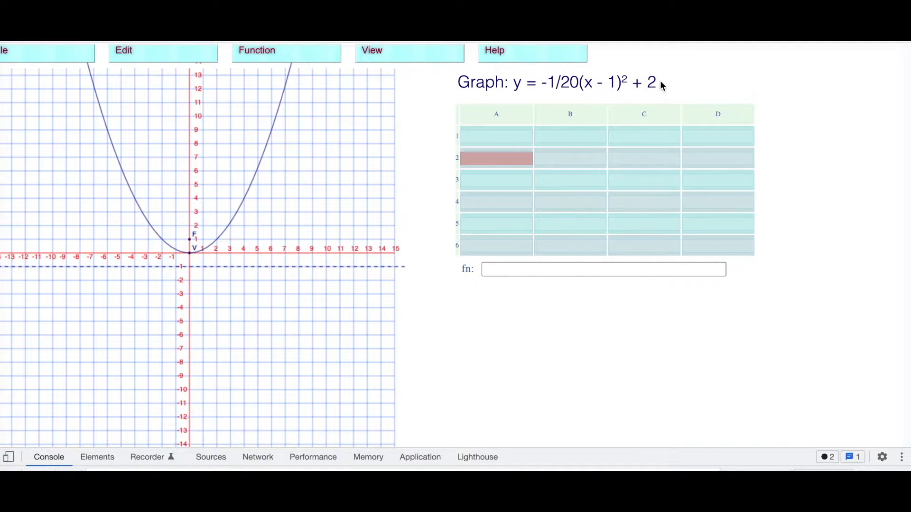
Shift the grid, turn off grid moving, and experiment with the parabola's position, ending with the vertex at (0, 0) and focus at (0, 3)
{"action": "left_click_drag", "start_coordinate": [289, 206], "coordinate": [250, 204]}
{"action": "left_click", "coordinate": [419, 135]}
{"action": "left_click_drag", "start_coordinate": [159, 252], "coordinate": [215, 169]}
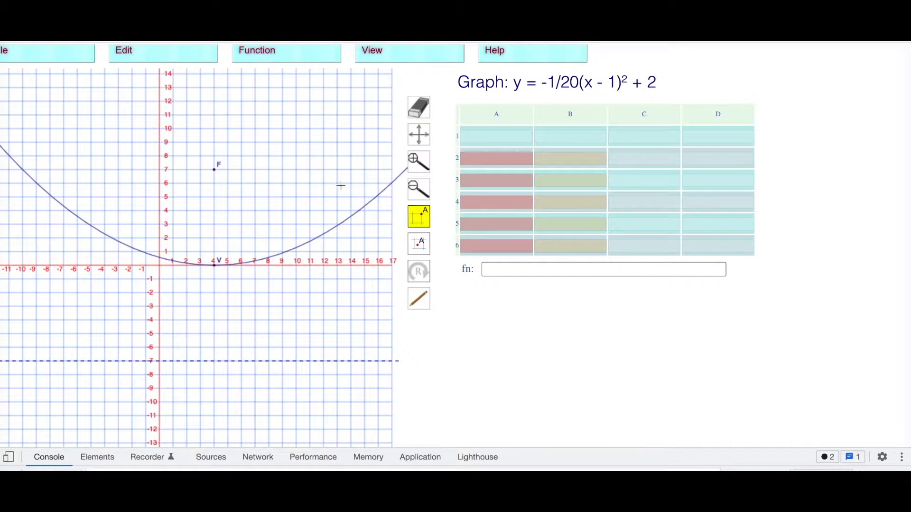
{"action": "left_click_drag", "start_coordinate": [215, 170], "coordinate": [248, 192]}
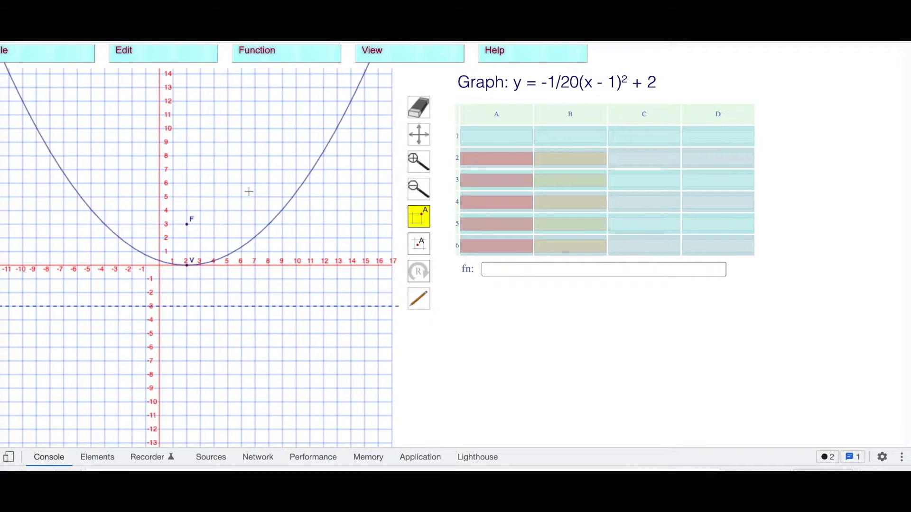
{"action": "mouse_move", "coordinate": [160, 265]}
{"action": "left_mouse_down"}
{"action": "mouse_move", "coordinate": [156, 327]}
{"action": "mouse_move", "coordinate": [222, 235]}
{"action": "mouse_move", "coordinate": [159, 235]}
{"action": "mouse_move", "coordinate": [152, 292]}
{"action": "mouse_move", "coordinate": [155, 261]}
{"action": "left_mouse_up"}
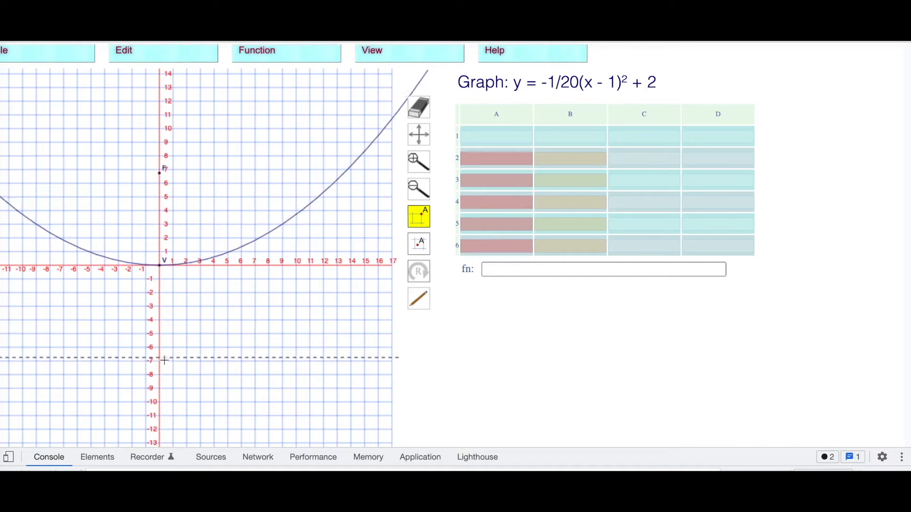
{"action": "left_click_drag", "start_coordinate": [157, 330], "coordinate": [157, 217]}
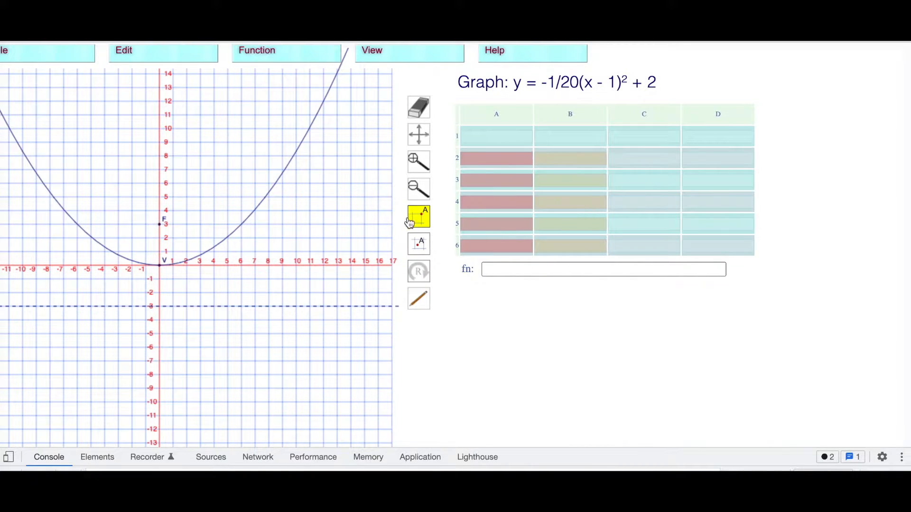
{"action": "left_click", "coordinate": [419, 271]}
{"action": "left_click", "coordinate": [419, 272]}
{"action": "left_click", "coordinate": [419, 271]}
{"action": "left_click", "coordinate": [419, 272]}
{"action": "left_click", "coordinate": [419, 271]}
{"action": "left_click", "coordinate": [419, 271]}
{"action": "left_click", "coordinate": [419, 271]}
Graph y = -1/20(x - 1)² + 2 by moving the focus to (0, -5) and the vertex to (1, 2)
{"action": "left_click_drag", "start_coordinate": [160, 224], "coordinate": [159, 333]}
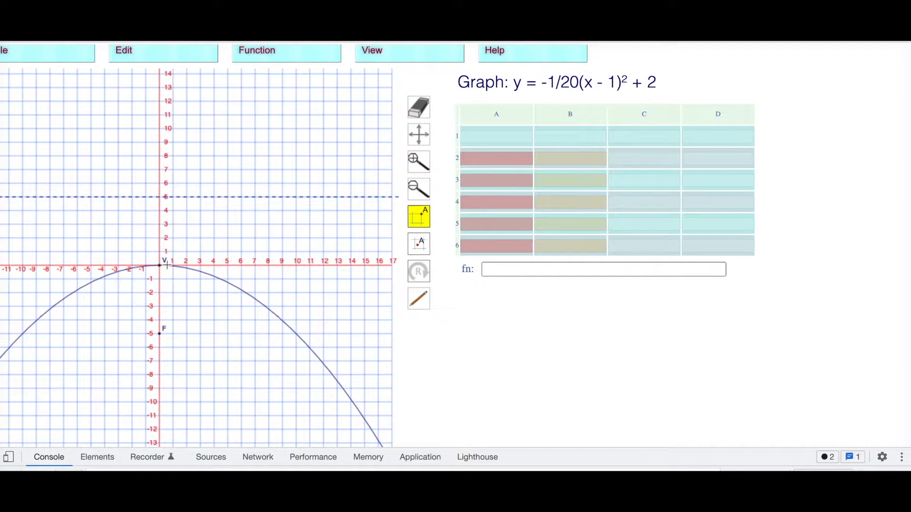
{"action": "left_click_drag", "start_coordinate": [172, 267], "coordinate": [201, 226]}
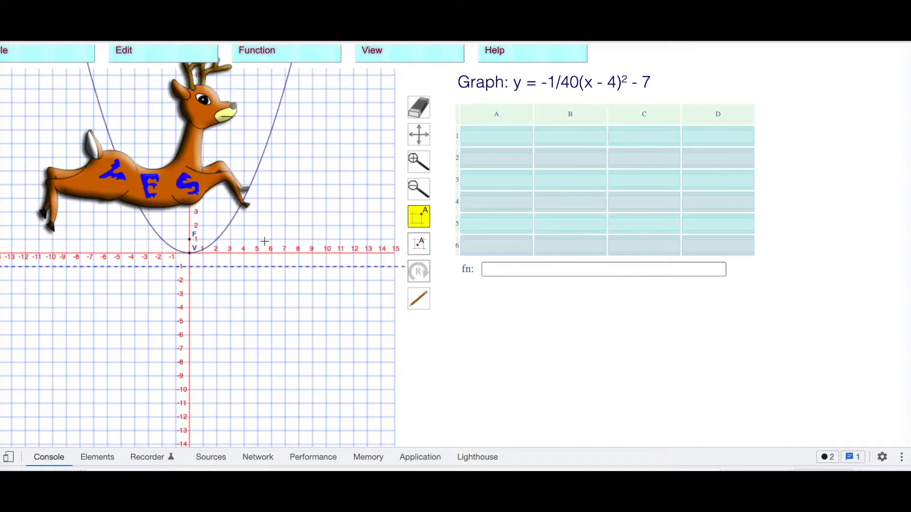
Lower the computer's sound volume
{"action": "key", "text": "XF86AudioLowerVolume"}
{"action": "key", "text": "XF86AudioLowerVolume"}
{"action": "key", "text": "XF86AudioLowerVolume"}
{"action": "key", "text": "XF86AudioLowerVolume"}
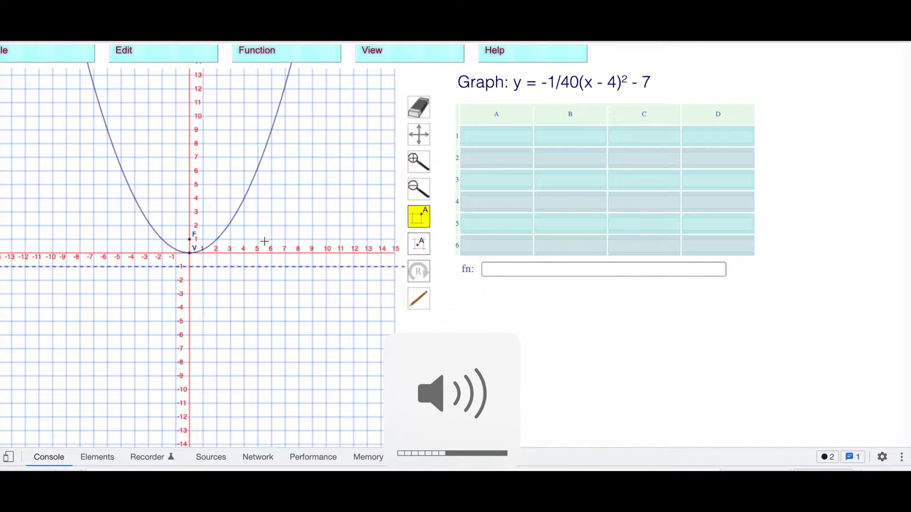
Enter =-1/40 in A1 and =1/4/A1 in A2, and place the parabola's focus at (0, -10)
{"action": "left_click", "coordinate": [497, 137]}
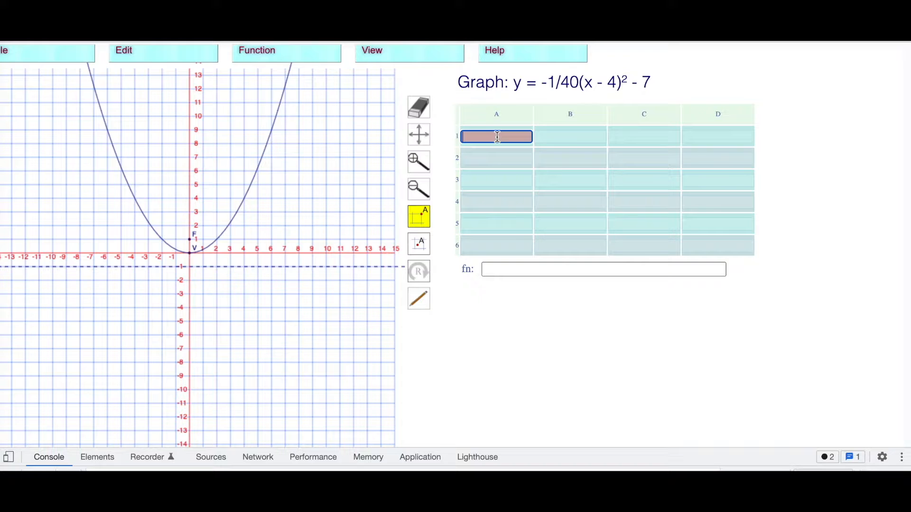
{"action": "type", "text": "=-1/40"}
{"action": "key", "text": "Return"}
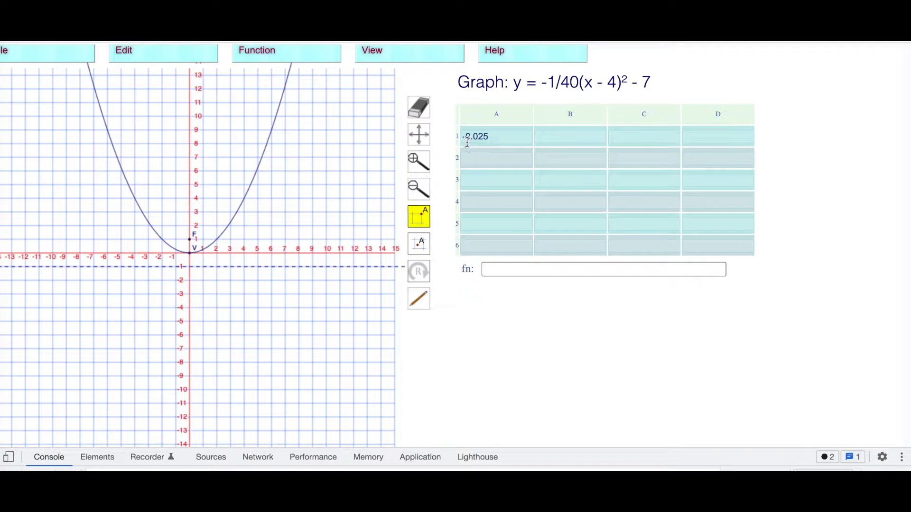
{"action": "left_click", "coordinate": [480, 158]}
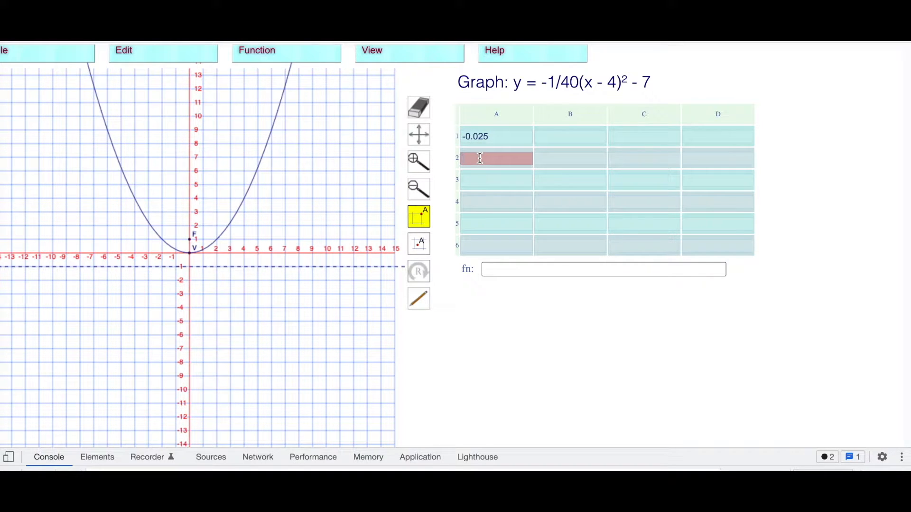
{"action": "type", "text": "=1/4/"}
{"action": "left_click", "coordinate": [495, 137]}
{"action": "key", "text": "Return"}
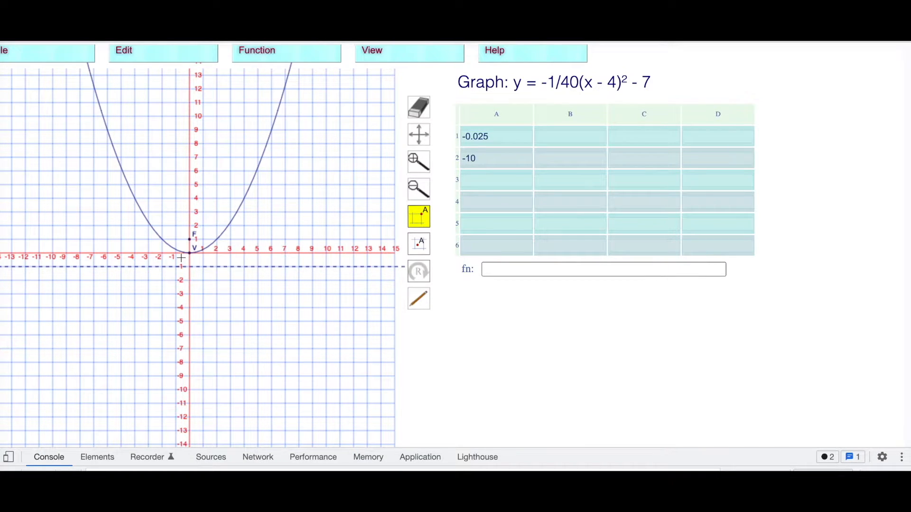
{"action": "left_click_drag", "start_coordinate": [190, 240], "coordinate": [189, 393]}
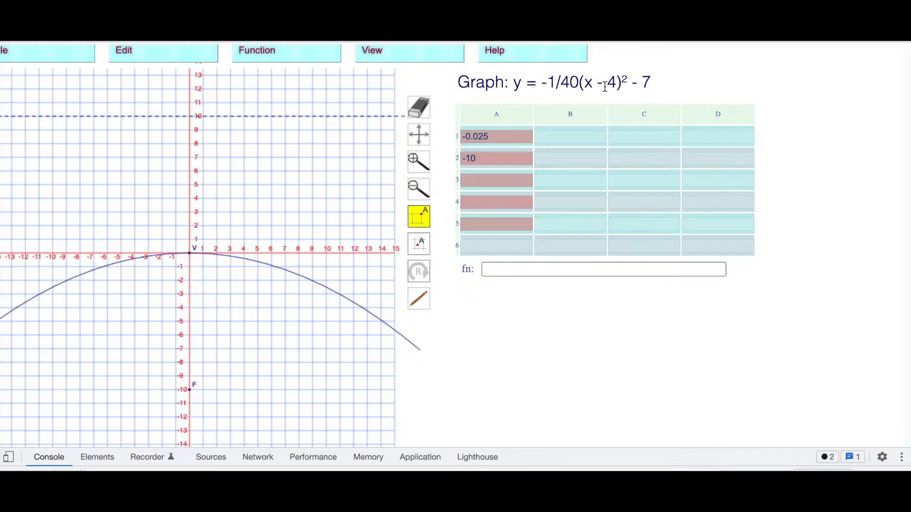
Record 4 in B1 and -7 in C1, move the vertex to (4, -7), and submit the graph
{"action": "left_click", "coordinate": [567, 139]}
{"action": "type", "text": "4"}
{"action": "left_click", "coordinate": [622, 138]}
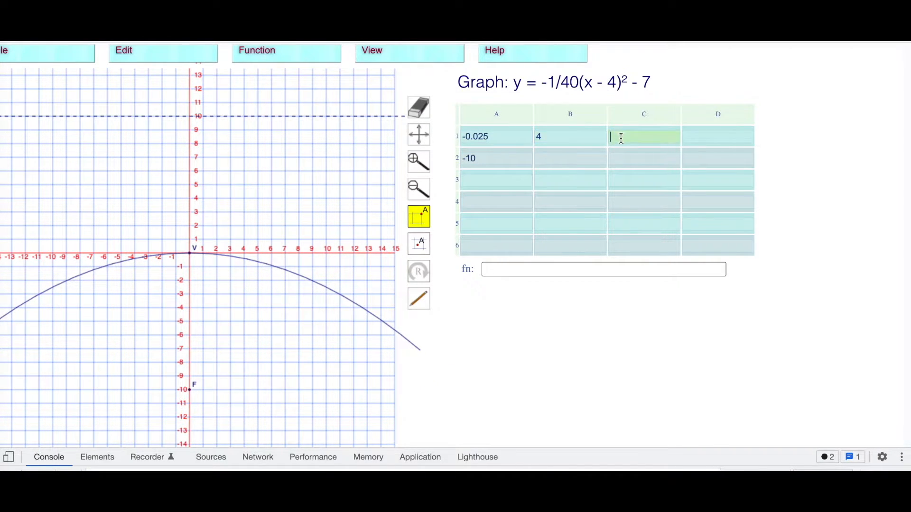
{"action": "type", "text": "-7"}
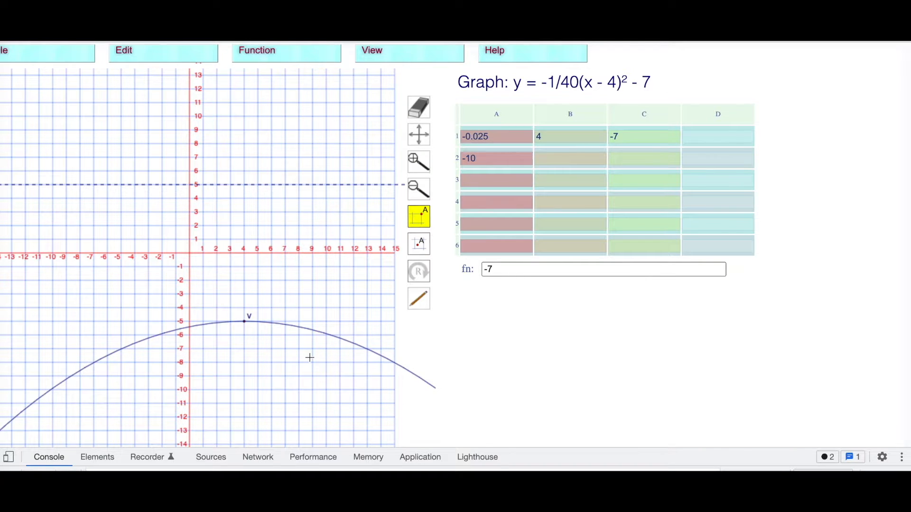
{"action": "key", "text": "Return"}
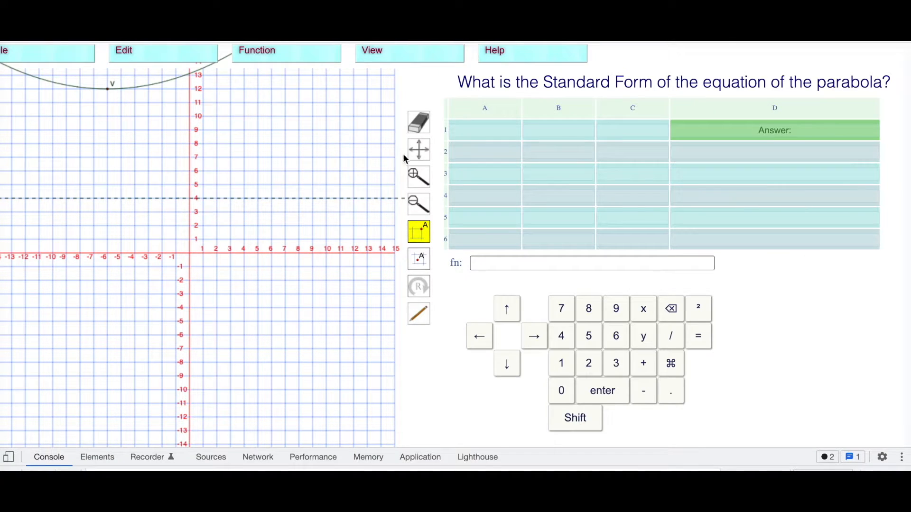
Enter the vertex-to-focus distance 8 in A1 and calculate the coefficient in A2 with =1/4/A1
{"action": "left_click", "coordinate": [419, 150]}
{"action": "left_click_drag", "start_coordinate": [222, 160], "coordinate": [260, 287]}
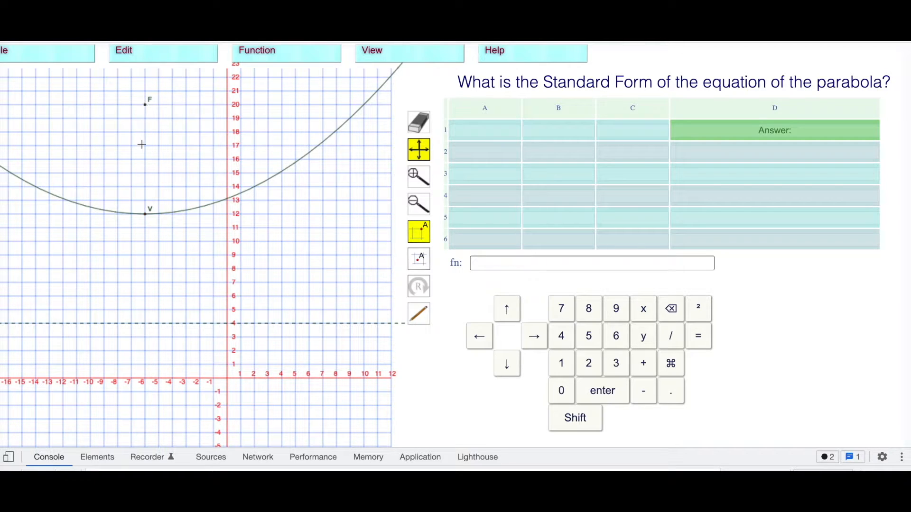
{"action": "left_click", "coordinate": [503, 131]}
{"action": "type", "text": "8"}
{"action": "key", "text": "Return"}
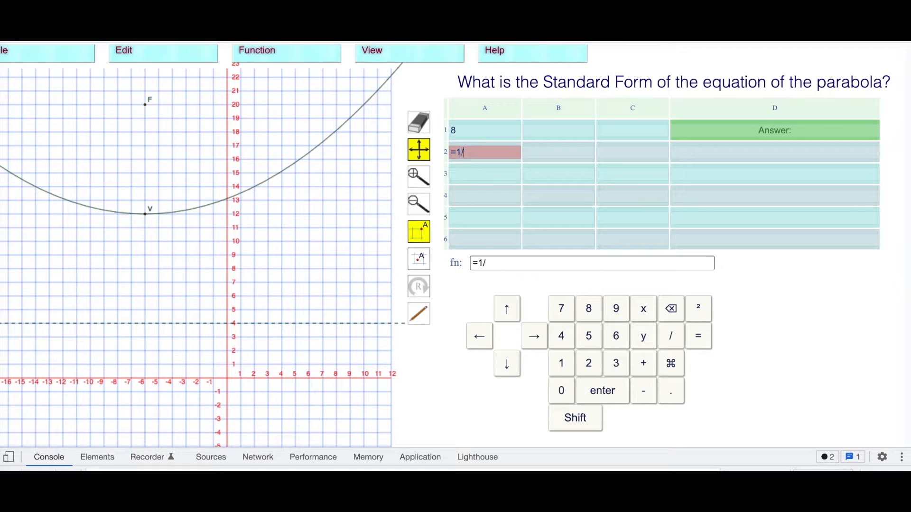
{"action": "type", "text": "=1/4/"}
{"action": "left_click", "coordinate": [474, 126]}
{"action": "key", "text": "Return"}
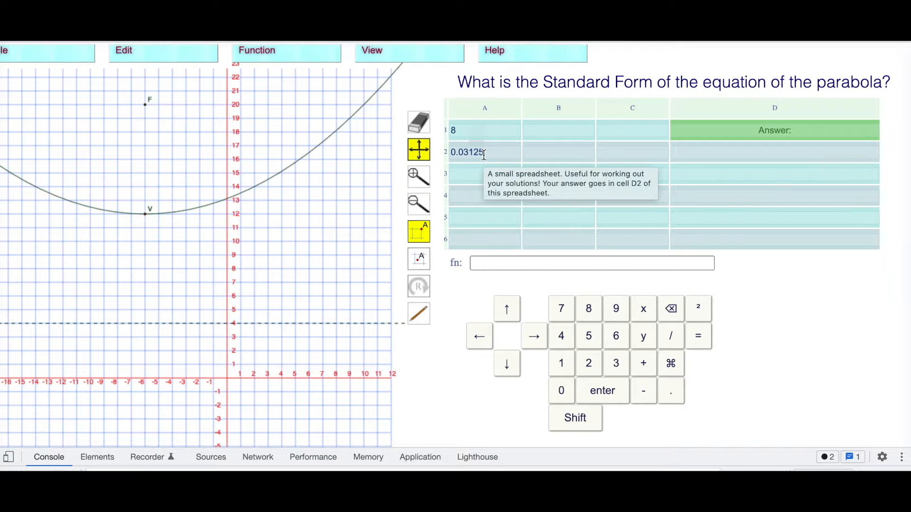
Enter y=0.03125(x+6)²+12 in answer cell D2 and submit it
{"action": "left_click", "coordinate": [693, 154]}
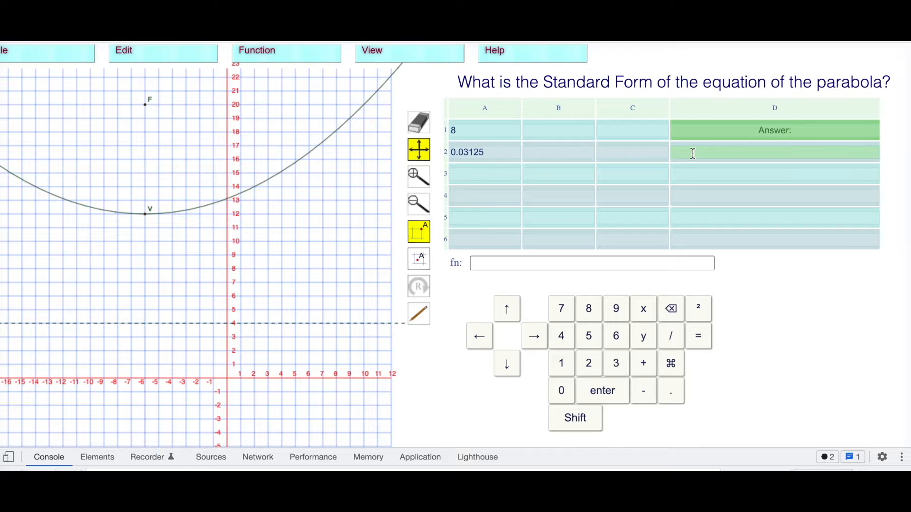
{"action": "type", "text": "y=0.03125(x+"}
{"action": "type", "text": "6)"}
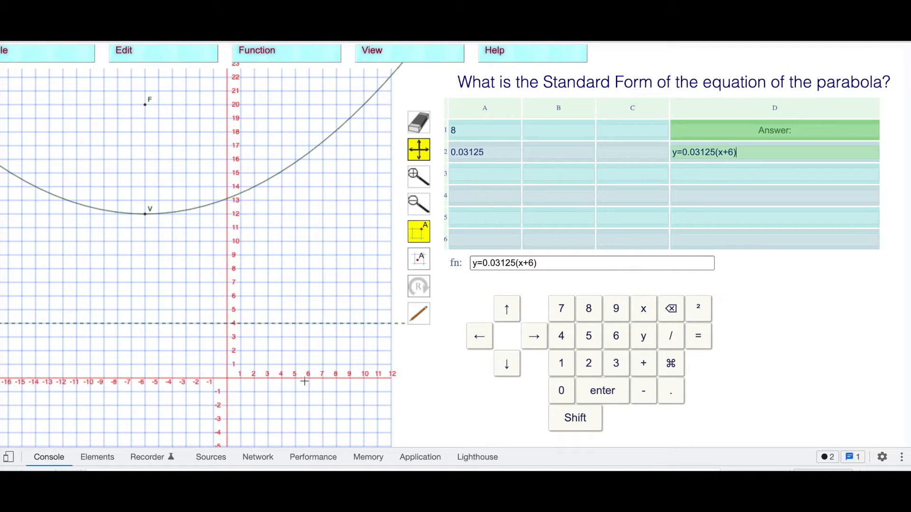
{"action": "left_click", "coordinate": [699, 311]}
{"action": "type", "text": "+12"}
{"action": "key", "text": "Return"}
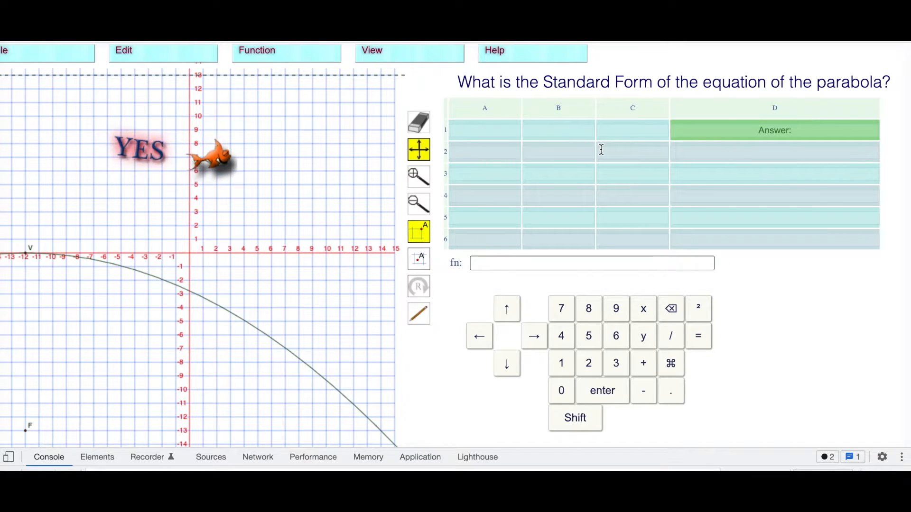
Enter the vertex-to-focus distance -5 in A1 and calculate this parabola's coefficient in A2 with =1/4/A1
{"action": "left_click_drag", "start_coordinate": [347, 304], "coordinate": [255, 156]}
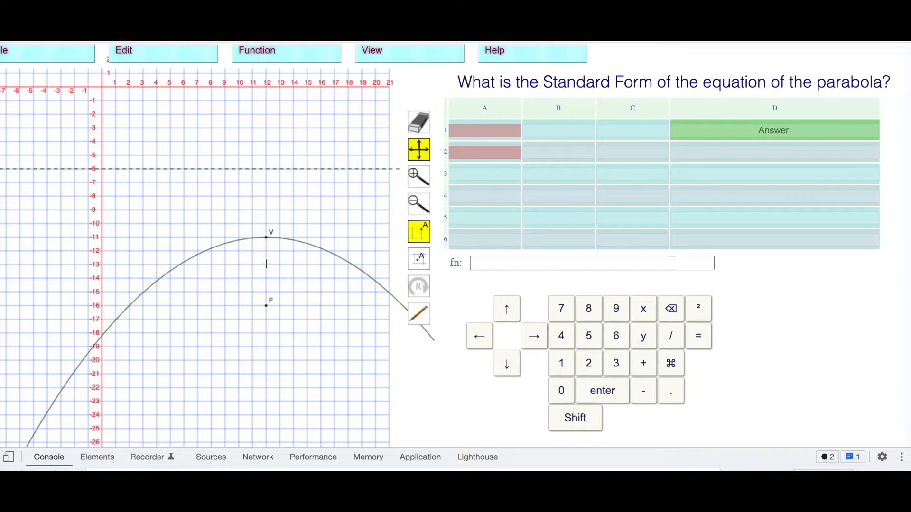
{"action": "left_click", "coordinate": [486, 131]}
{"action": "type", "text": "-5"}
{"action": "key", "text": "Return"}
{"action": "type", "text": "=1"}
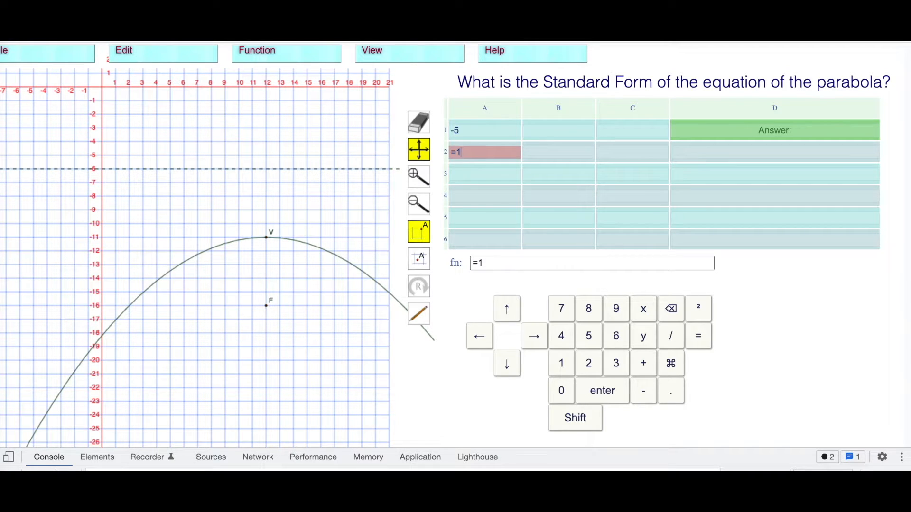
{"action": "type", "text": "/4/"}
{"action": "left_click", "coordinate": [472, 129]}
{"action": "key", "text": "Return"}
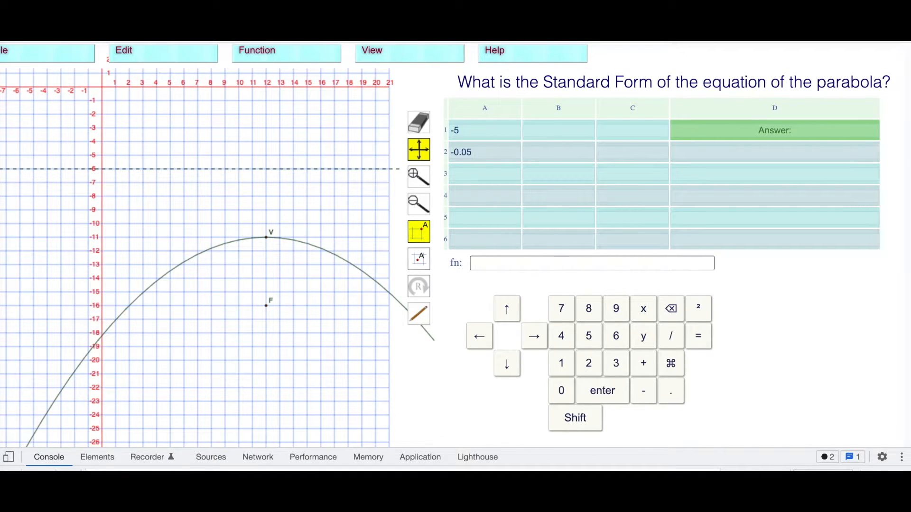
Submit y=-0.05(x+12)²-11 as the answer in D2 and continue to the next parabola
{"action": "left_click", "coordinate": [689, 151]}
{"action": "type", "text": "y="}
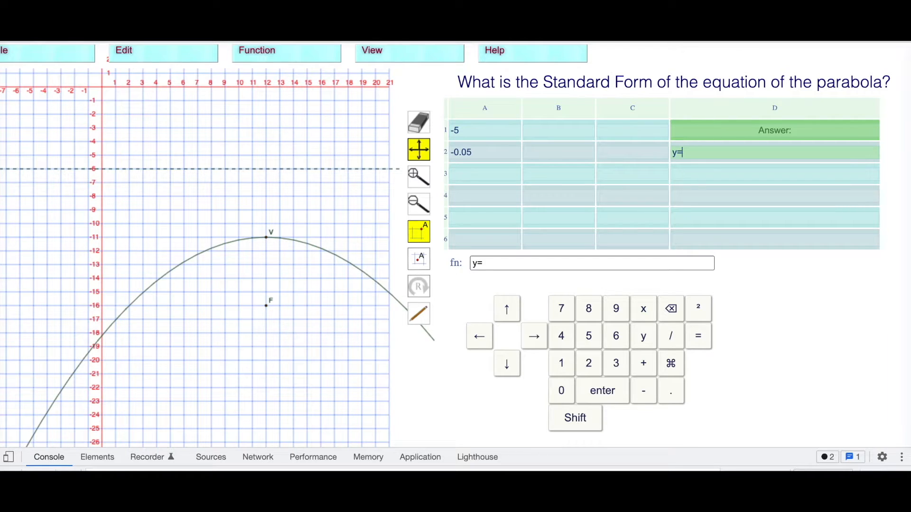
{"action": "type", "text": "-0.05(x"}
{"action": "type", "text": "+12)"}
{"action": "left_click", "coordinate": [701, 313]}
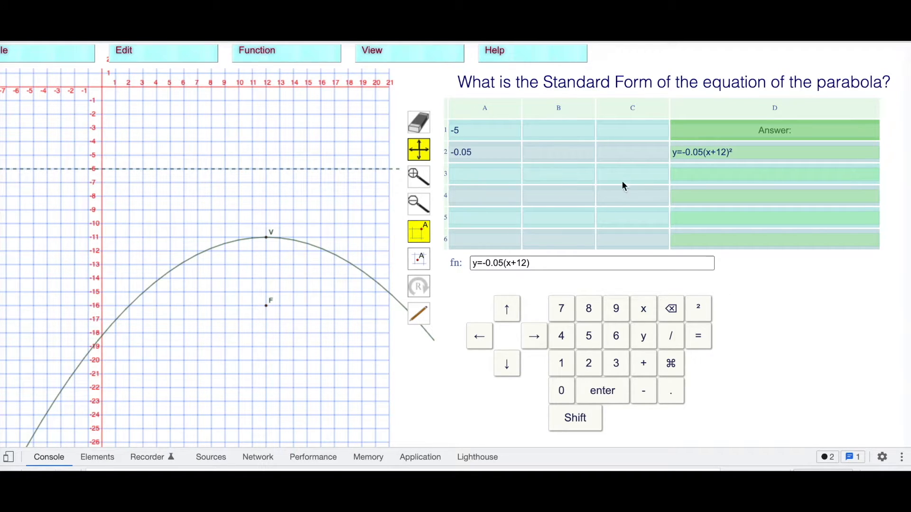
{"action": "left_click", "coordinate": [744, 156]}
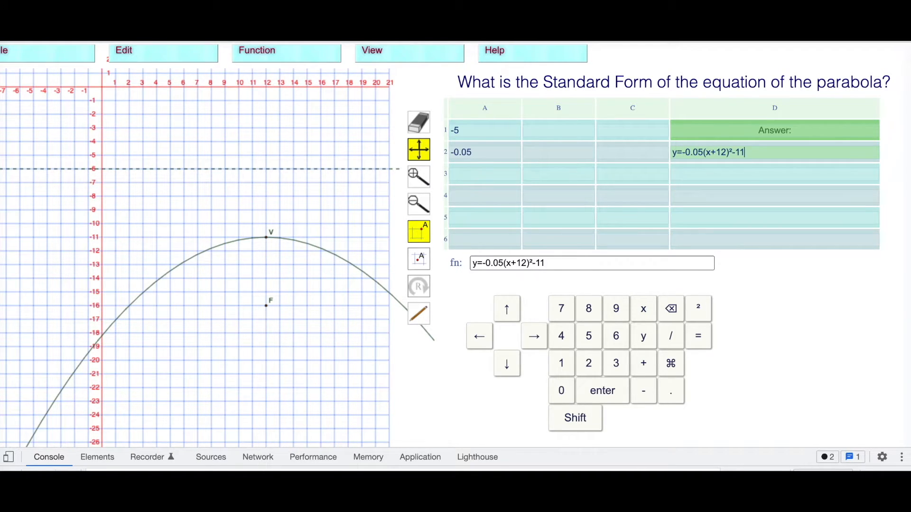
{"action": "key", "text": "Return"}
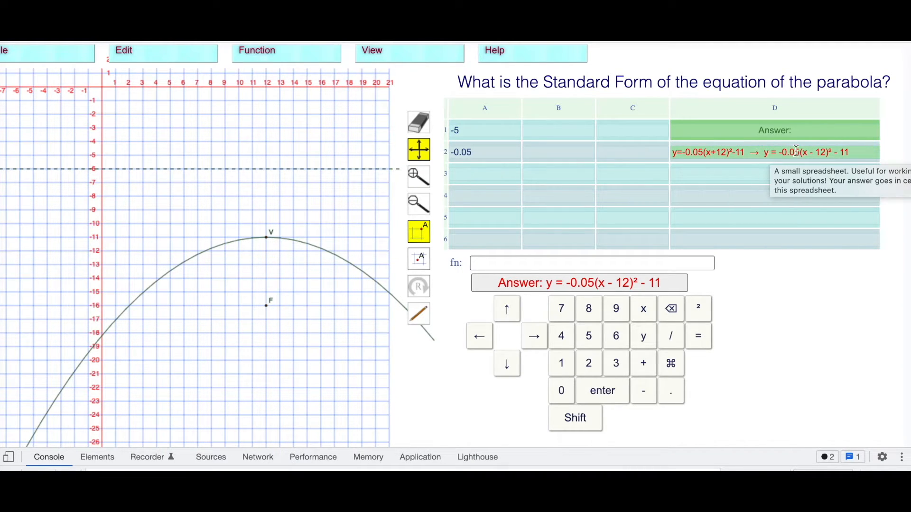
{"action": "left_click", "coordinate": [593, 288]}
Draw a freehand pencil arrow from the vertex down to the focus and write p = -8 beside it
{"action": "left_click", "coordinate": [418, 313]}
{"action": "mouse_move", "coordinate": [340, 89]}
{"action": "left_mouse_down"}
{"action": "mouse_move", "coordinate": [338, 193]}
{"action": "mouse_move", "coordinate": [331, 192]}
{"action": "mouse_move", "coordinate": [346, 188]}
{"action": "left_mouse_up"}
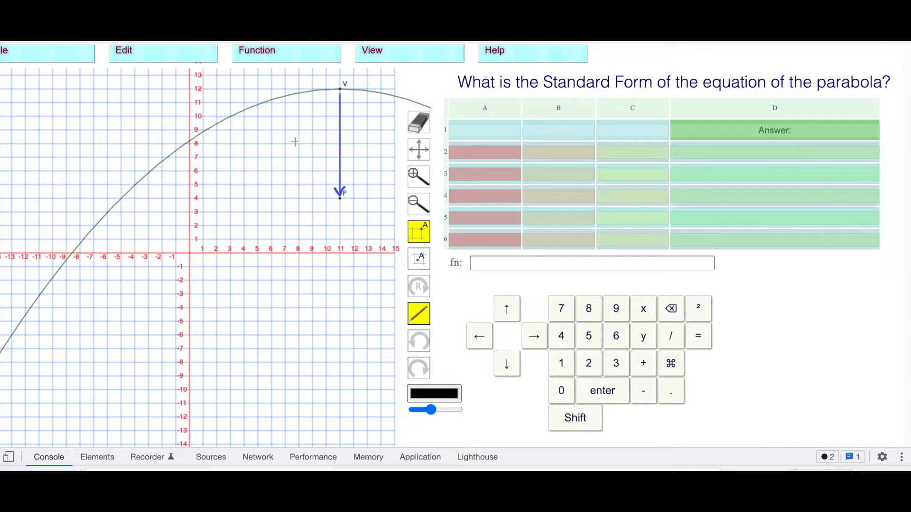
{"action": "mouse_move", "coordinate": [299, 143]}
{"action": "left_mouse_down"}
{"action": "mouse_move", "coordinate": [315, 151]}
{"action": "mouse_move", "coordinate": [323, 139]}
{"action": "mouse_move", "coordinate": [288, 148]}
{"action": "mouse_move", "coordinate": [297, 148]}
{"action": "left_mouse_up"}
Handwrite the coefficient calculation a = 1/(4p) = -1/32 below the p value
{"action": "left_click_drag", "start_coordinate": [278, 177], "coordinate": [281, 185]}
{"action": "left_click_drag", "start_coordinate": [284, 177], "coordinate": [291, 175]}
{"action": "mouse_move", "coordinate": [284, 181]}
{"action": "left_mouse_down"}
{"action": "mouse_move", "coordinate": [308, 170]}
{"action": "mouse_move", "coordinate": [303, 196]}
{"action": "mouse_move", "coordinate": [311, 191]}
{"action": "left_mouse_up"}
{"action": "left_click_drag", "start_coordinate": [285, 218], "coordinate": [292, 218]}
{"action": "left_click_drag", "start_coordinate": [285, 221], "coordinate": [292, 220]}
{"action": "mouse_move", "coordinate": [302, 218]}
{"action": "left_mouse_down"}
{"action": "mouse_move", "coordinate": [329, 222]}
{"action": "mouse_move", "coordinate": [318, 239]}
{"action": "mouse_move", "coordinate": [336, 238]}
{"action": "left_mouse_up"}
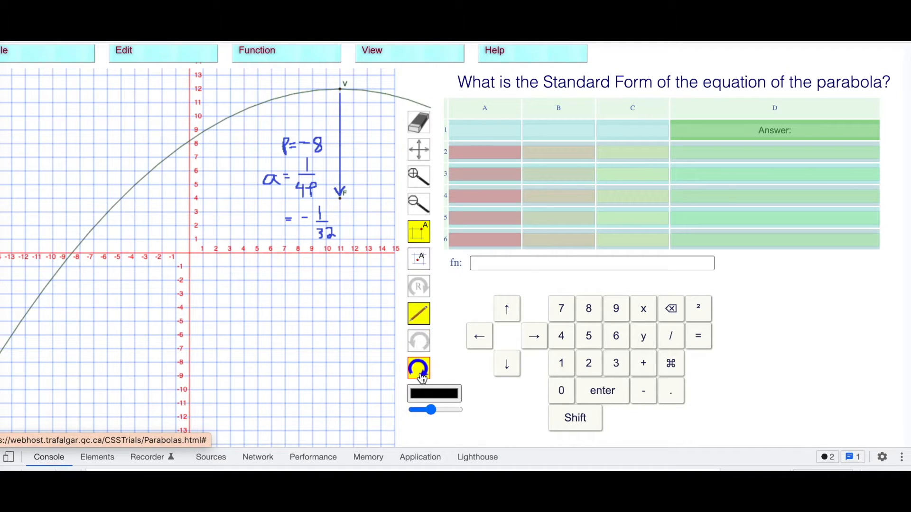
Set the pencil colour to red (RGB 230, 25, 25) and its stroke thickness to the minimum
{"action": "left_click", "coordinate": [440, 394]}
{"action": "left_click", "coordinate": [546, 233]}
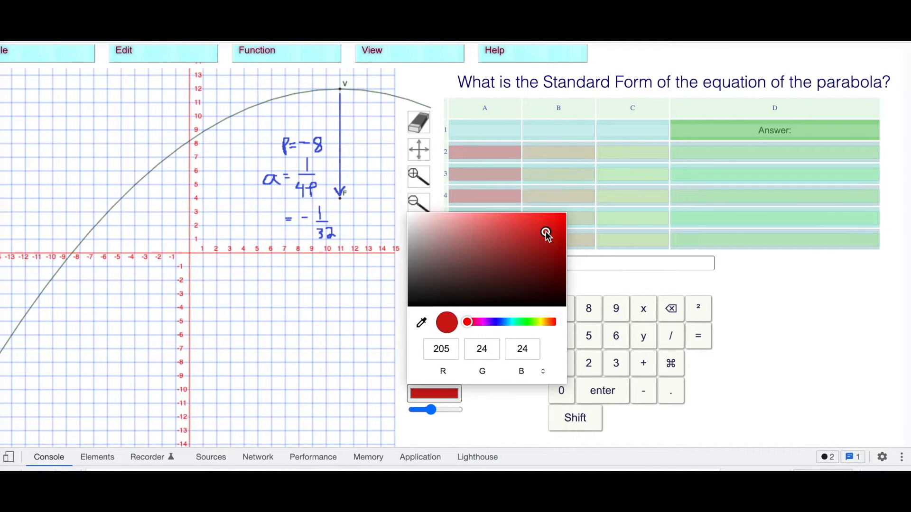
{"action": "left_click", "coordinate": [549, 223]}
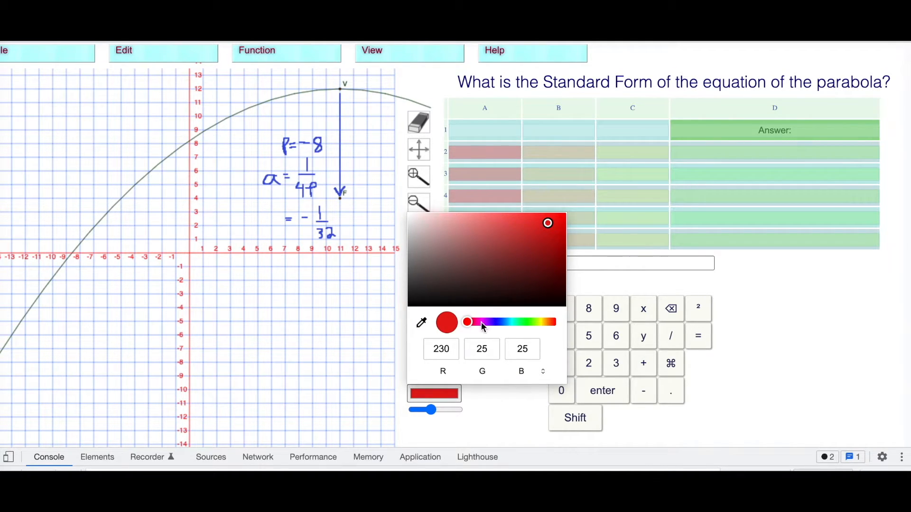
{"action": "left_click", "coordinate": [347, 351]}
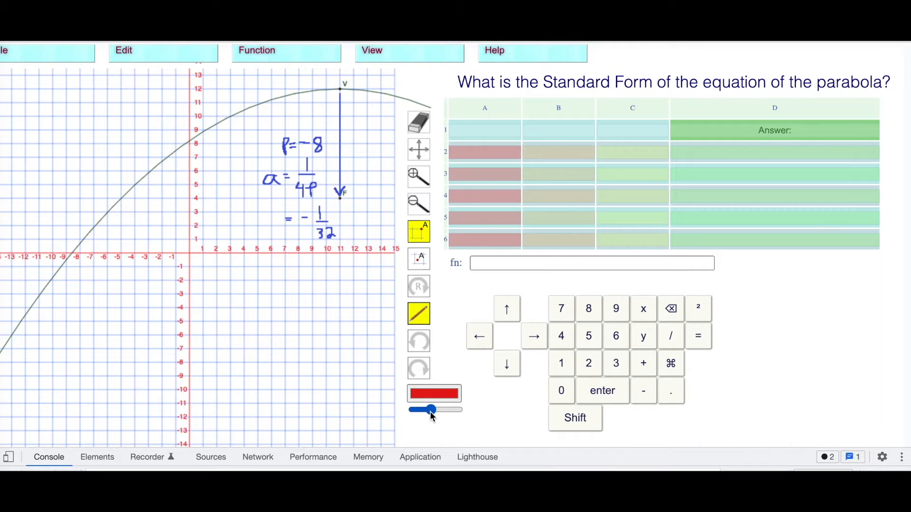
Erase the red test strokes drawn below the x-axis
{"action": "left_click", "coordinate": [421, 343]}
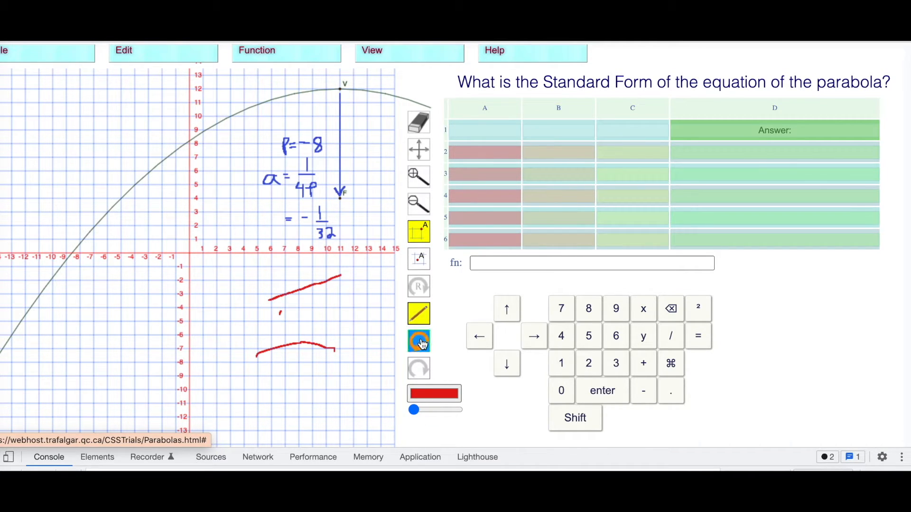
{"action": "left_click", "coordinate": [419, 123]}
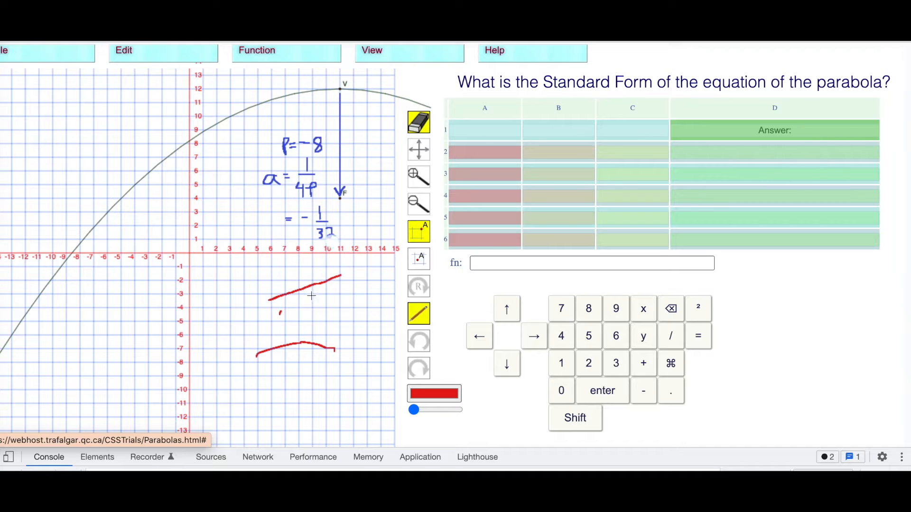
{"action": "mouse_move", "coordinate": [336, 279]}
{"action": "left_mouse_down"}
{"action": "mouse_move", "coordinate": [329, 284]}
{"action": "mouse_move", "coordinate": [344, 274]}
{"action": "mouse_move", "coordinate": [266, 308]}
{"action": "mouse_move", "coordinate": [280, 345]}
{"action": "mouse_move", "coordinate": [323, 348]}
{"action": "left_mouse_up"}
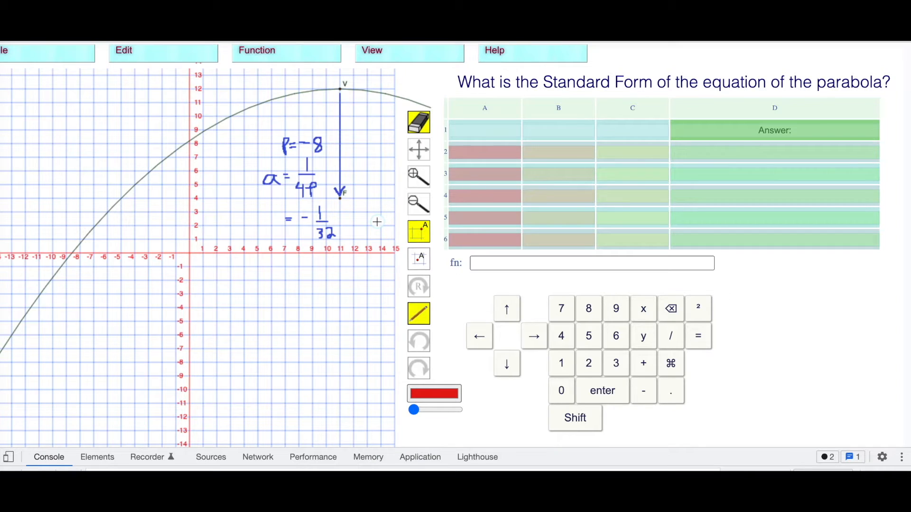
Handwrite the vertex coordinates (11, 12) in red just below the vertex V
{"action": "left_click", "coordinate": [419, 314]}
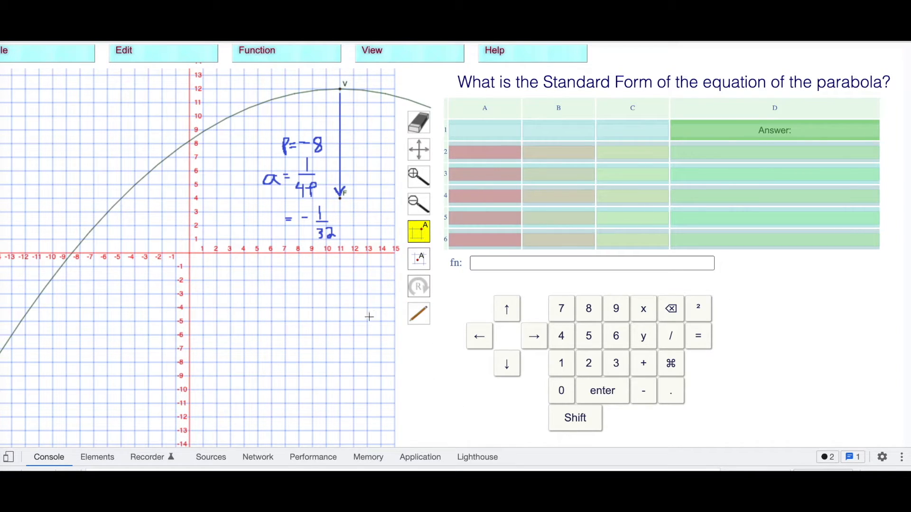
{"action": "left_click", "coordinate": [418, 313]}
{"action": "left_click_drag", "start_coordinate": [321, 93], "coordinate": [324, 107]}
{"action": "left_click_drag", "start_coordinate": [328, 96], "coordinate": [329, 108]}
{"action": "left_click_drag", "start_coordinate": [335, 97], "coordinate": [333, 112]}
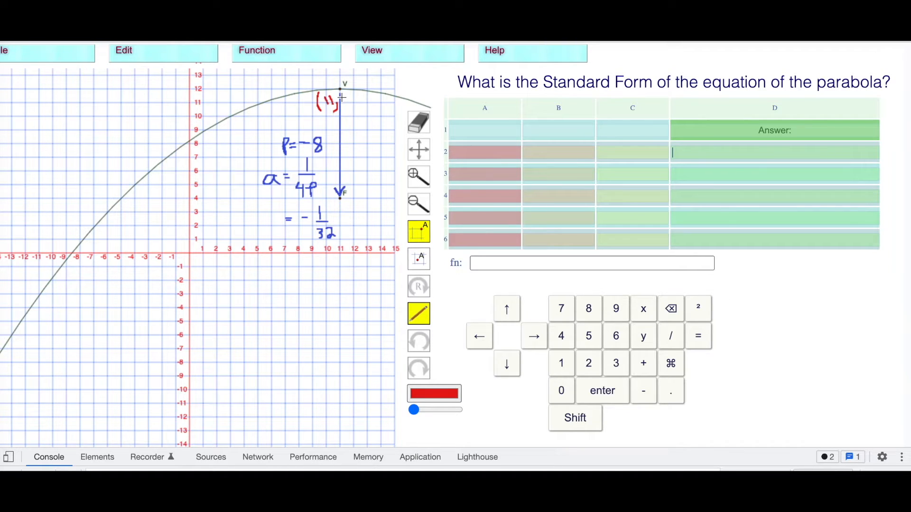
Submit y=-1/32(x-11)²+12 as the answer in D2 and continue to the next question
{"action": "left_click", "coordinate": [696, 152]}
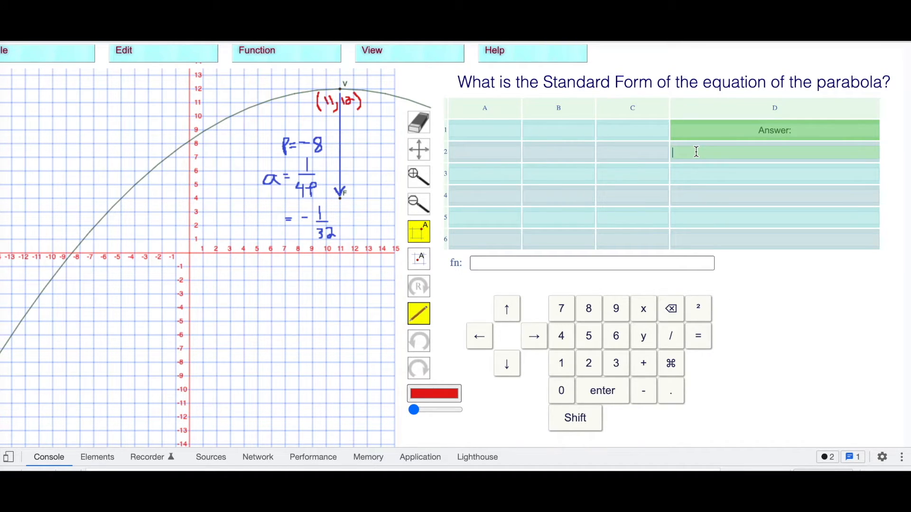
{"action": "type", "text": "y=-1/32(x-11)"}
{"action": "left_click", "coordinate": [696, 312]}
{"action": "type", "text": "+12"}
{"action": "key", "text": "Return"}
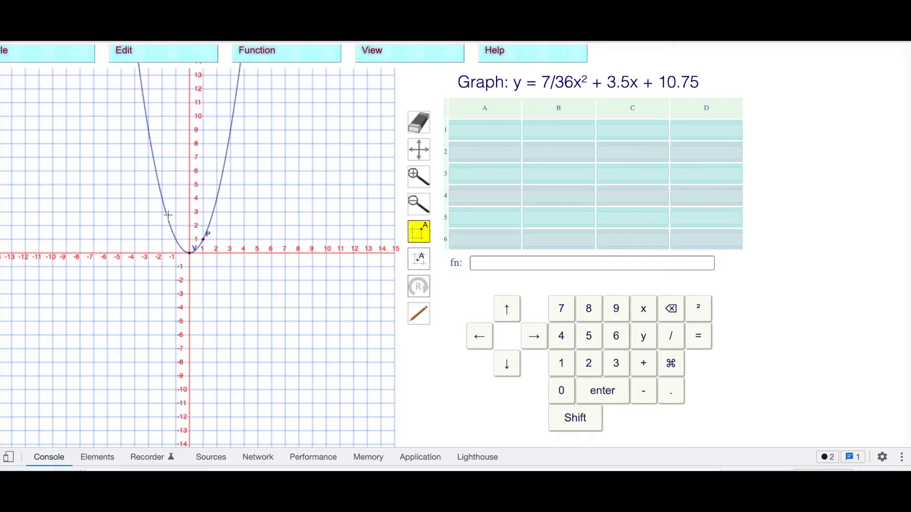
Enter the equation's coefficients as =7/36 in A1, 3.5 in B1 and 10.75 in C1
{"action": "left_click", "coordinate": [489, 126]}
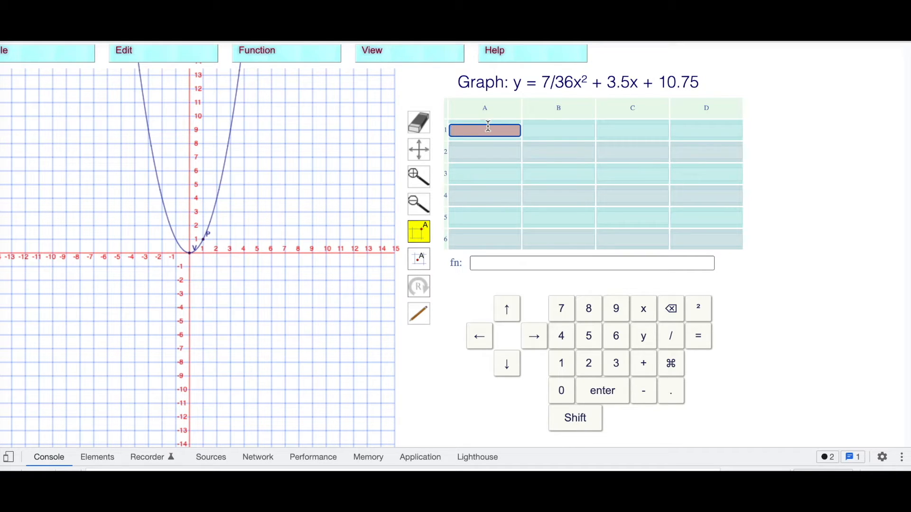
{"action": "type", "text": "7/36"}
{"action": "left_click", "coordinate": [542, 131]}
{"action": "type", "text": "3.5"}
{"action": "left_click", "coordinate": [611, 132]}
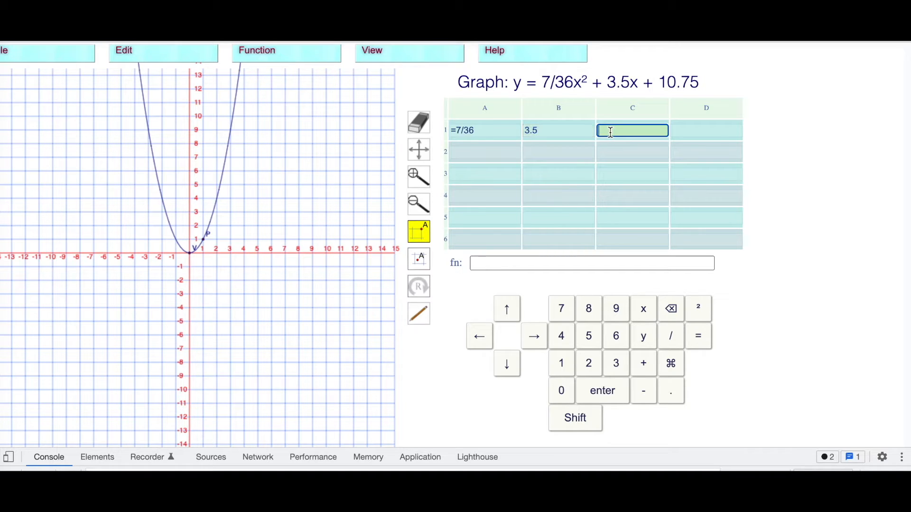
{"action": "type", "text": "10.75"}
Calculate the vertex's x-coordinate in A2 with the formula =-B1/2/A1
{"action": "left_click", "coordinate": [500, 154]}
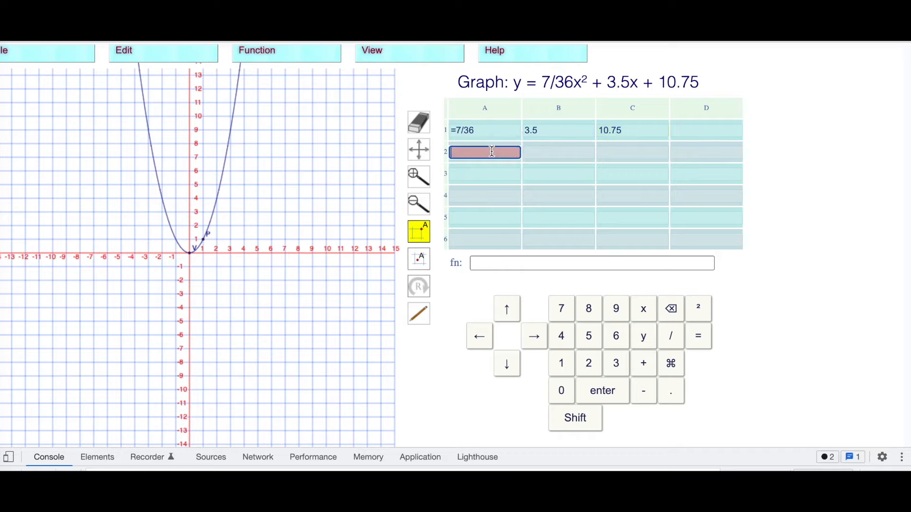
{"action": "type", "text": "="}
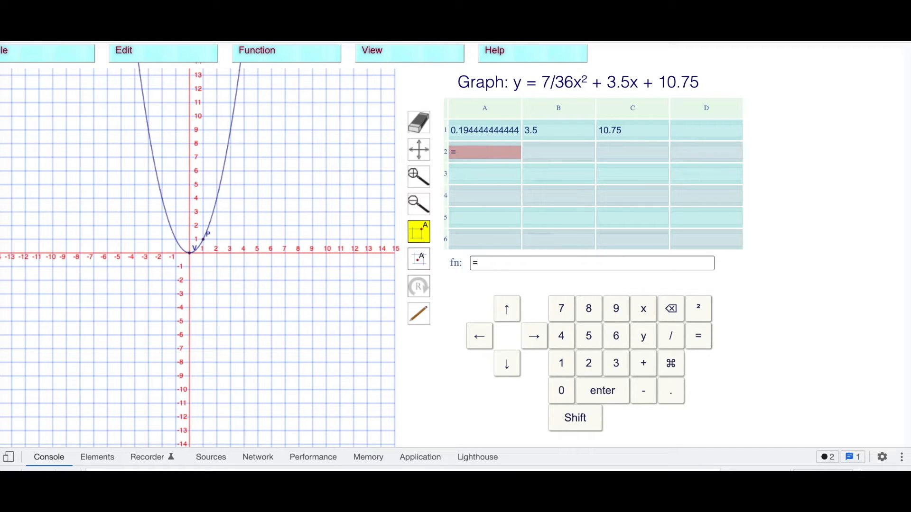
{"action": "type", "text": "-"}
{"action": "left_click", "coordinate": [543, 132]}
{"action": "type", "text": "/2/"}
{"action": "left_click", "coordinate": [472, 129]}
{"action": "key", "text": "Return"}
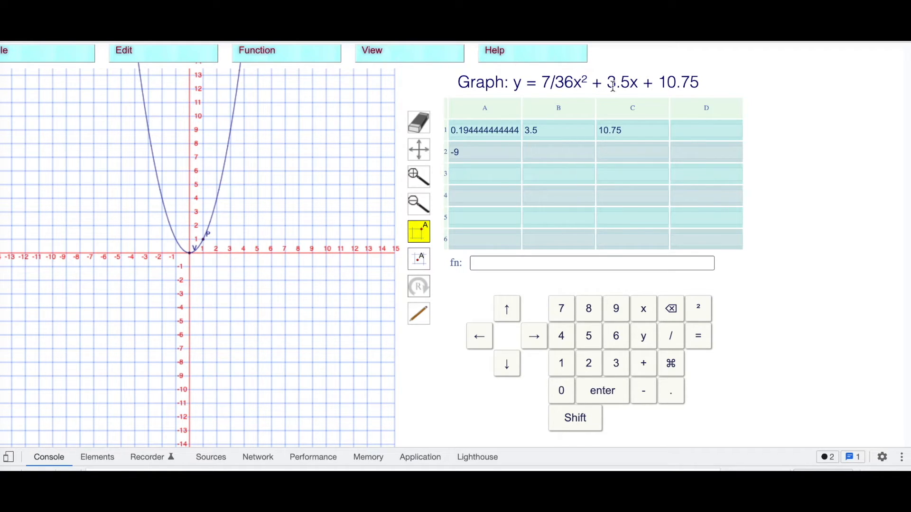
Calculate the matching y-coordinate in B2 with the formula =A1*A2^2+B1*A2+C1
{"action": "left_click", "coordinate": [539, 154]}
{"action": "type", "text": "="}
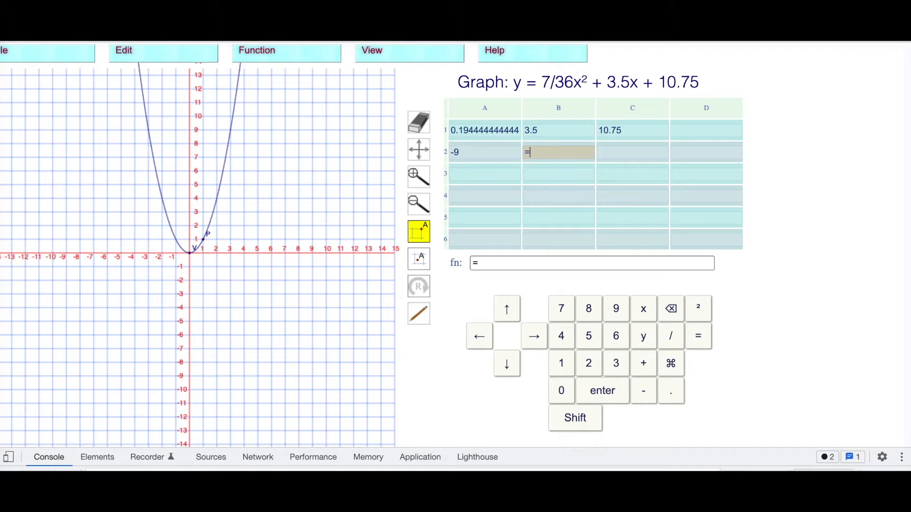
{"action": "left_click", "coordinate": [488, 130]}
{"action": "type", "text": "*"}
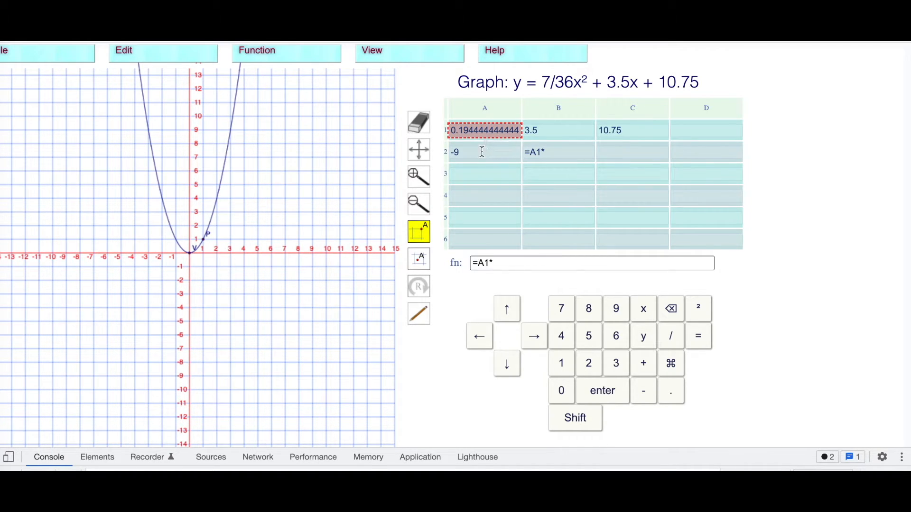
{"action": "left_click", "coordinate": [483, 152]}
{"action": "type", "text": "^2"}
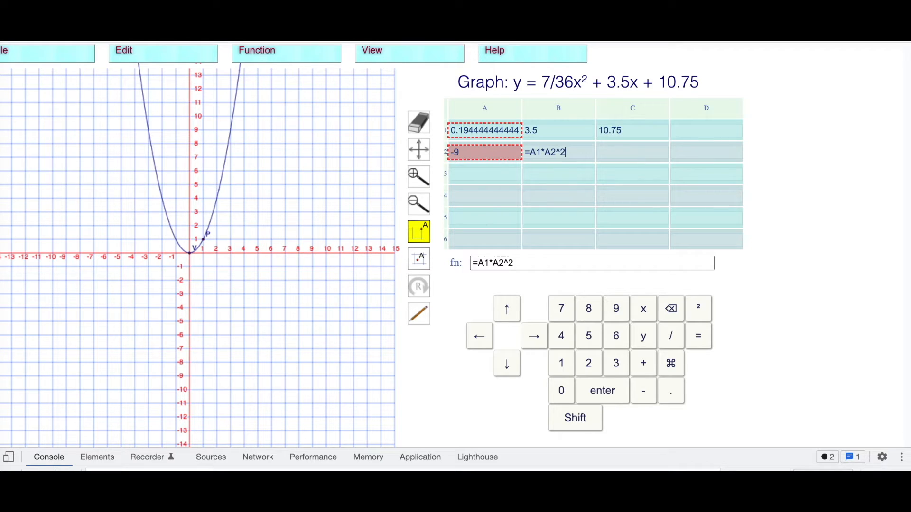
{"action": "type", "text": "+"}
{"action": "left_click", "coordinate": [544, 136]}
{"action": "type", "text": "*"}
{"action": "left_click", "coordinate": [492, 155]}
{"action": "type", "text": "+"}
{"action": "left_click", "coordinate": [606, 139]}
{"action": "key", "text": "Return"}
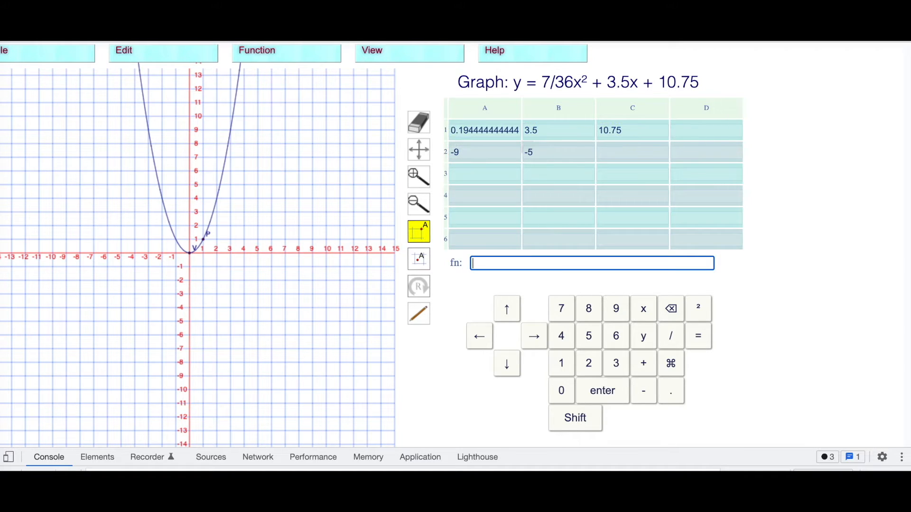
Record the vertex coordinates -9 and -5 in A3 and B3, and move the parabola's vertex V to (-9, -5)
{"action": "left_click", "coordinate": [547, 153]}
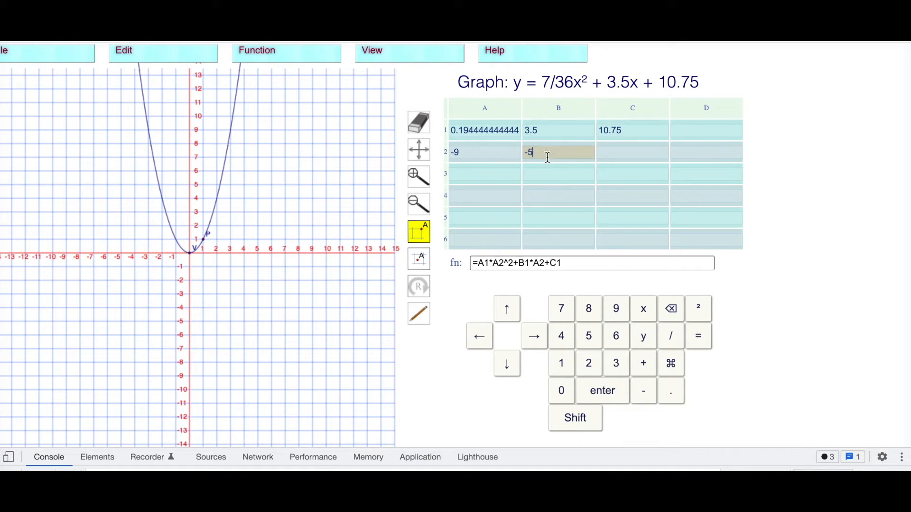
{"action": "left_click", "coordinate": [481, 174]}
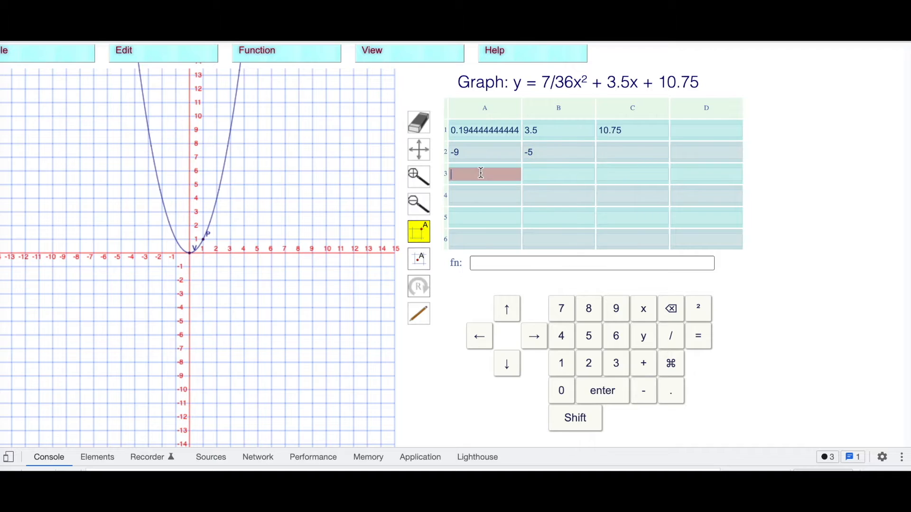
{"action": "type", "text": "-9"}
{"action": "left_click", "coordinate": [535, 172]}
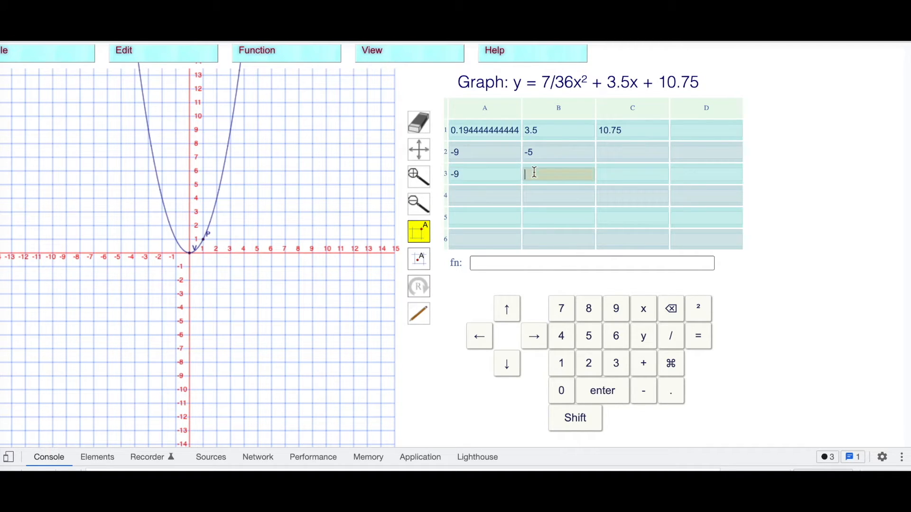
{"action": "type", "text": "-5"}
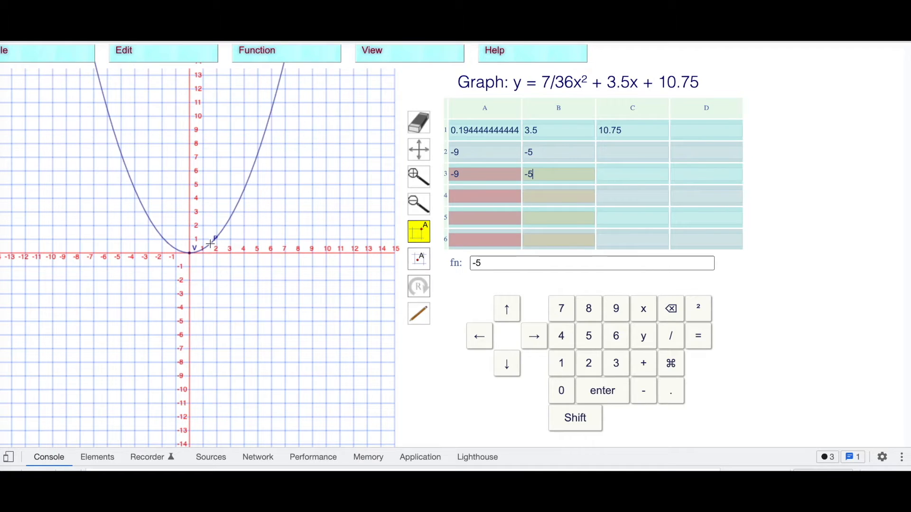
{"action": "left_click_drag", "start_coordinate": [276, 253], "coordinate": [65, 324]}
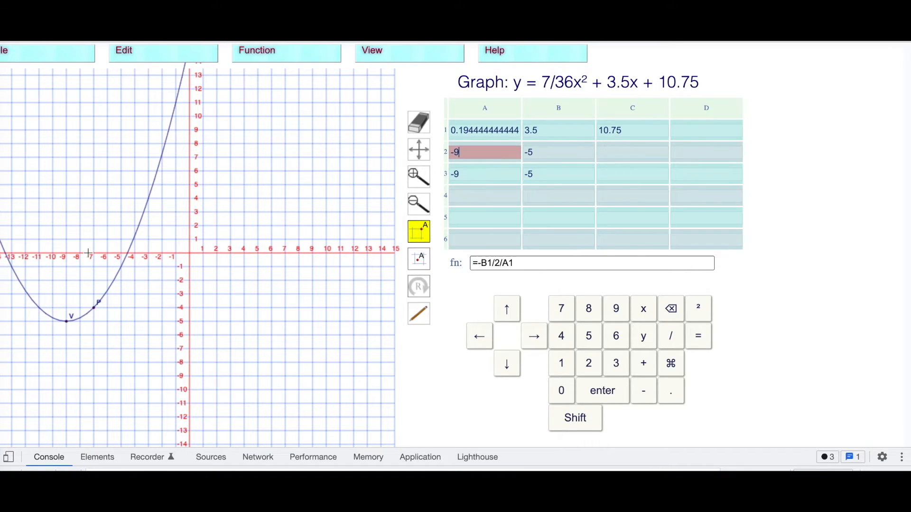
Try the x-values -7 and -4 in A2 to look for a second point with whole-number coordinates
{"action": "type", "text": "-"}
{"action": "key", "text": "Return"}
{"action": "type", "text": "-7"}
{"action": "key", "text": "Return"}
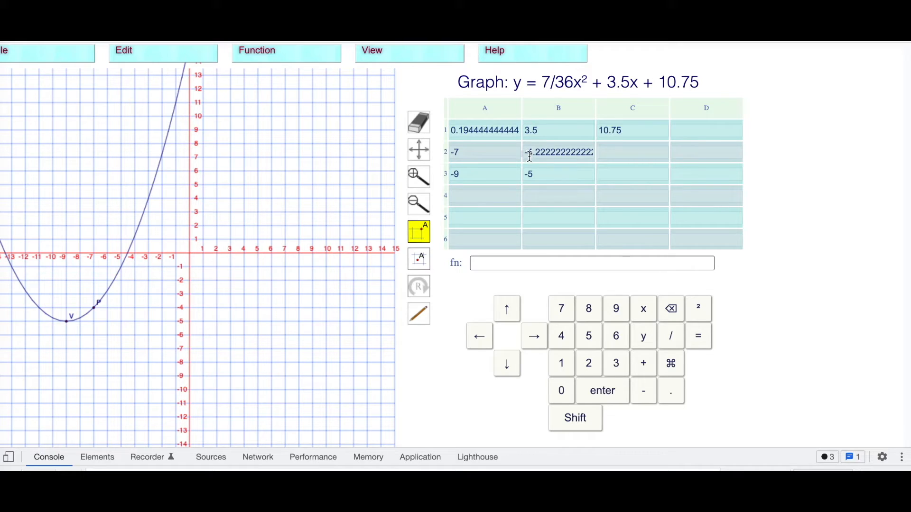
{"action": "left_click", "coordinate": [461, 151]}
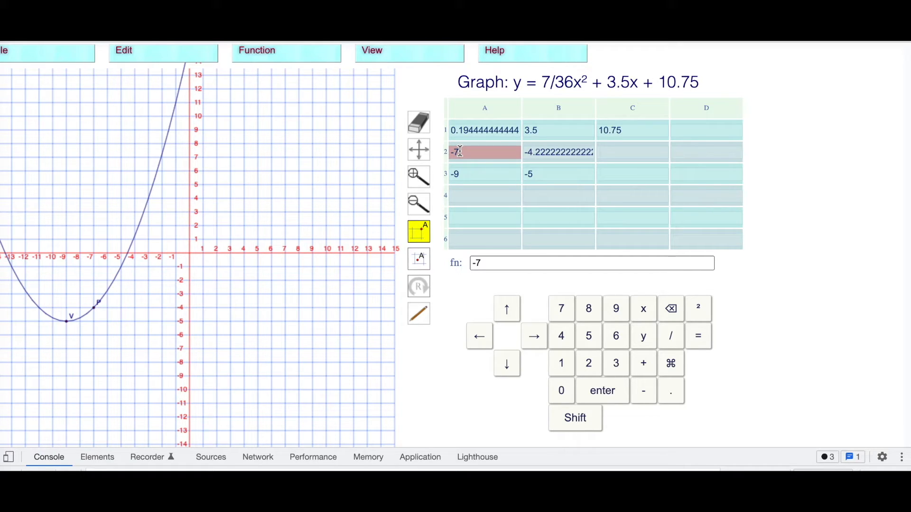
{"action": "key", "text": "BackSpace"}
{"action": "key", "text": "BackSpace"}
{"action": "type", "text": "4"}
{"action": "key", "text": "Return"}
Set A2 to -3 and move the parabola's point P to (-3, 2) to complete the graph
{"action": "left_click", "coordinate": [463, 154]}
{"action": "key", "text": "BackSpace"}
{"action": "type", "text": "3"}
{"action": "key", "text": "Return"}
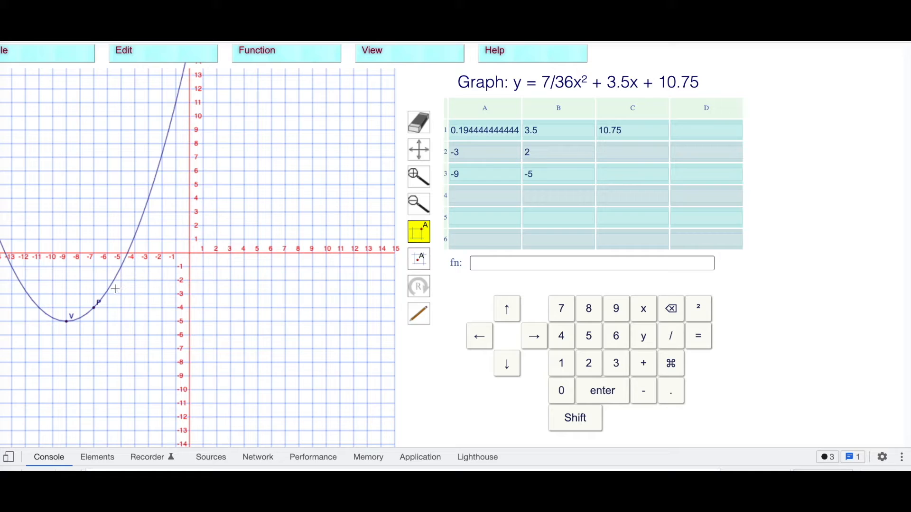
{"action": "left_click_drag", "start_coordinate": [94, 308], "coordinate": [150, 226]}
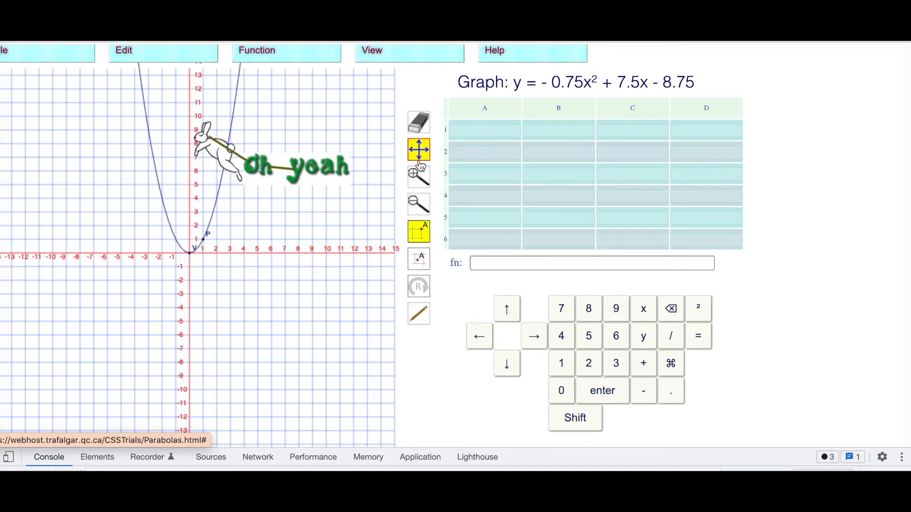
Graph a wrong answer by moving point P to (0, -2) and the blue parabola's vertex to (5, 9)
{"action": "left_click_drag", "start_coordinate": [204, 281], "coordinate": [190, 280]}
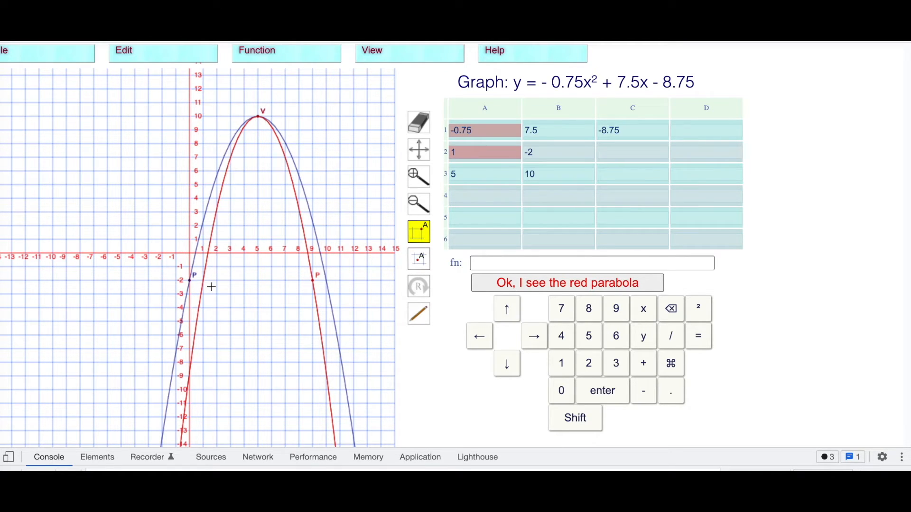
{"action": "left_click_drag", "start_coordinate": [259, 117], "coordinate": [258, 127]}
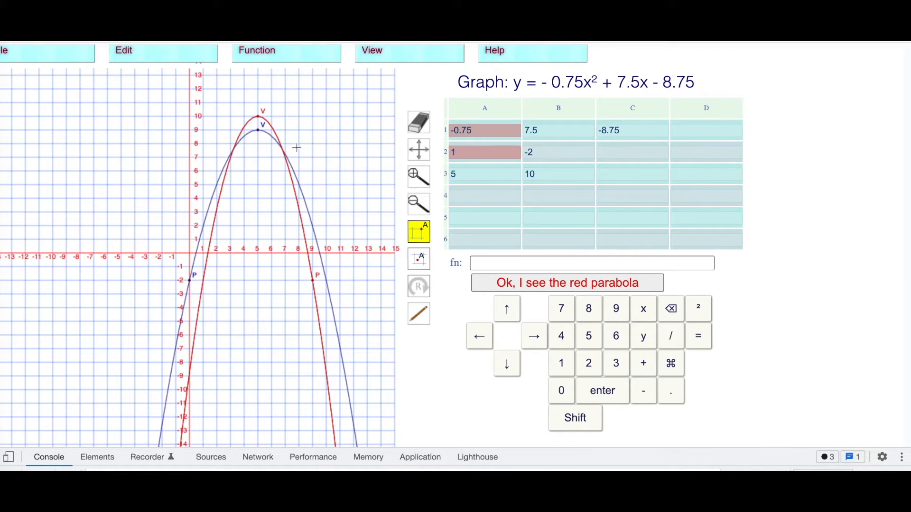
Shift the blue vertex to about (5, 9.5) without grid snapping, and return it to (5, 9) with snapping on
{"action": "left_click", "coordinate": [419, 259]}
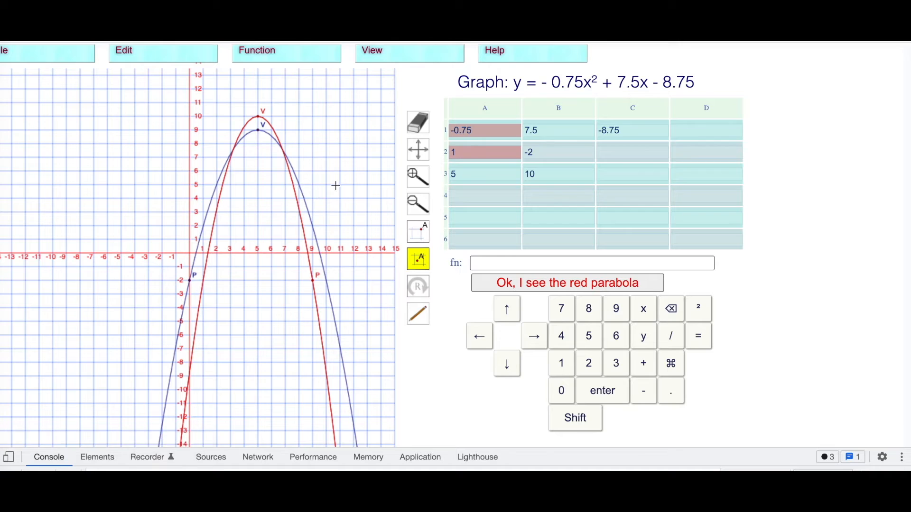
{"action": "left_click_drag", "start_coordinate": [259, 132], "coordinate": [258, 124]}
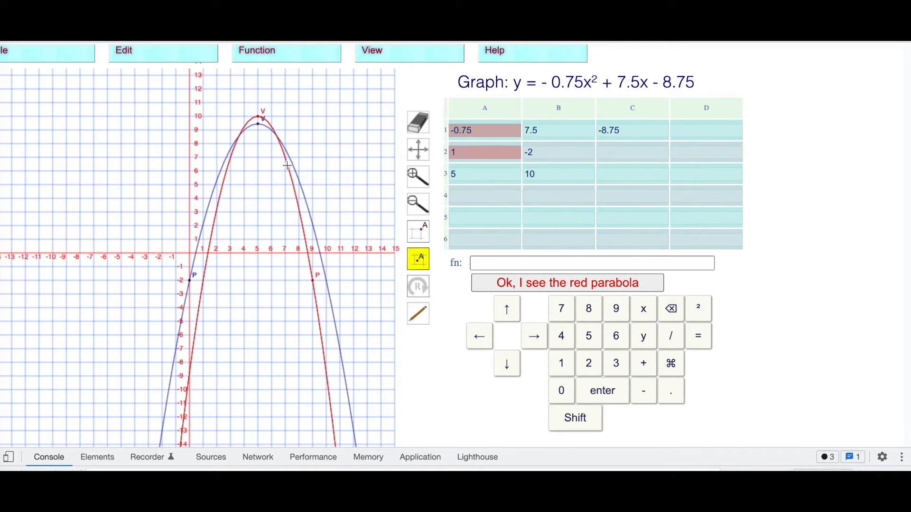
{"action": "left_click", "coordinate": [419, 233]}
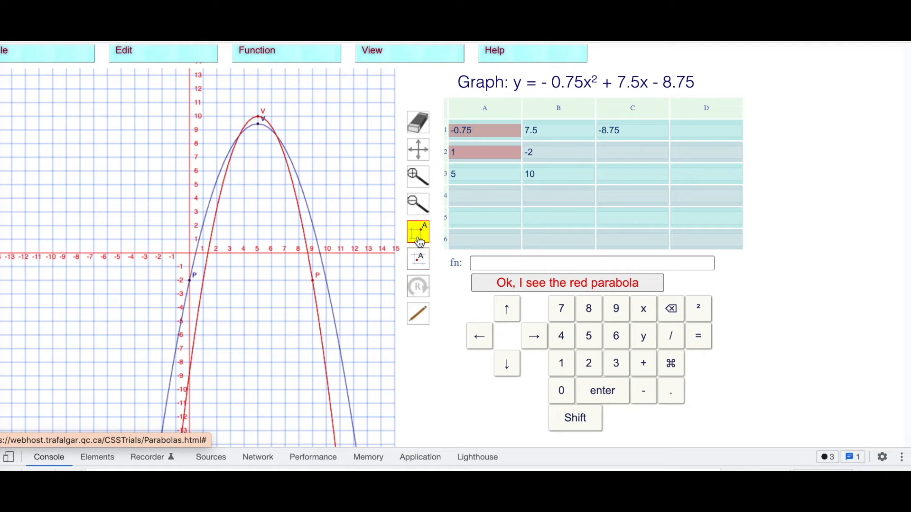
{"action": "left_click_drag", "start_coordinate": [258, 125], "coordinate": [258, 130]}
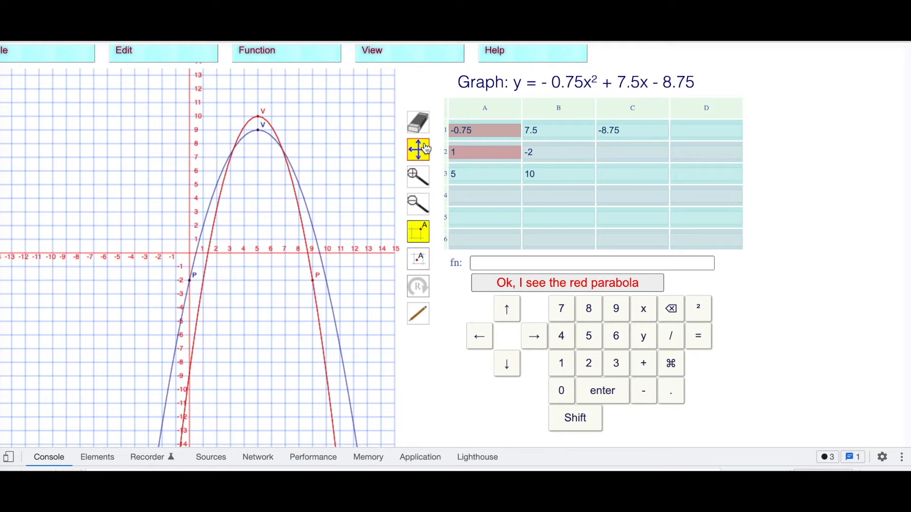
Zoom in closely on the graph and pan the plane upward and to the right along the two parabolas
{"action": "left_click", "coordinate": [420, 184]}
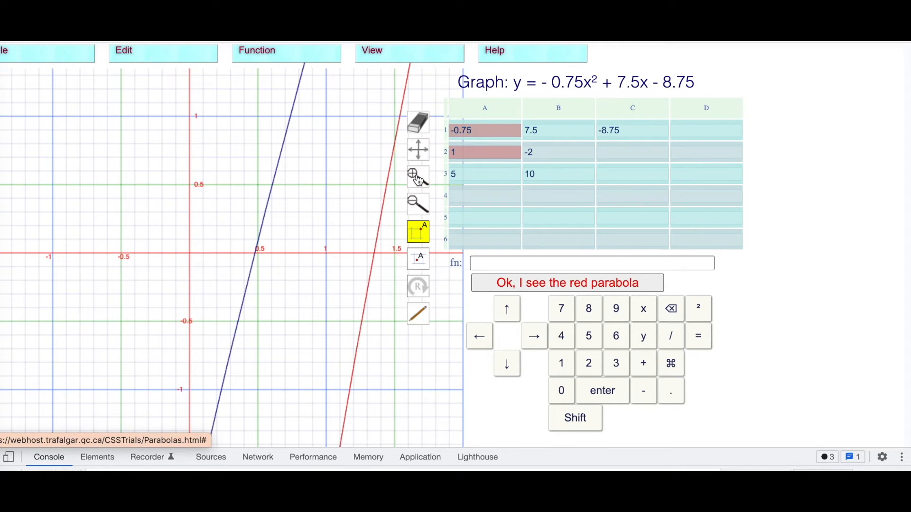
{"action": "left_click", "coordinate": [418, 150]}
{"action": "left_click_drag", "start_coordinate": [361, 142], "coordinate": [295, 240]}
{"action": "left_click_drag", "start_coordinate": [310, 153], "coordinate": [277, 268]}
{"action": "left_click_drag", "start_coordinate": [326, 97], "coordinate": [257, 233]}
{"action": "left_click_drag", "start_coordinate": [262, 196], "coordinate": [307, 169]}
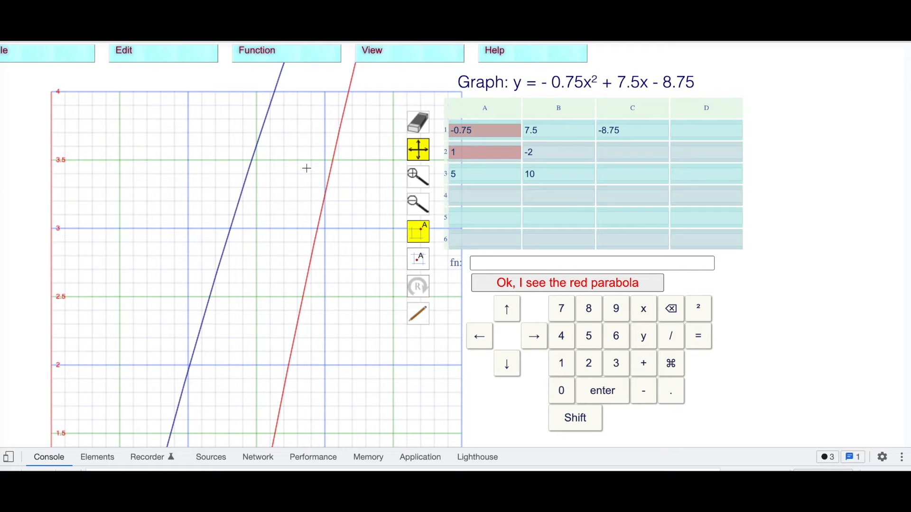
Pan the magnified graph in all four directions and bring the red and blue vertices into view
{"action": "key", "text": "Up"}
{"action": "key", "text": "Up"}
{"action": "key", "text": "Up"}
{"action": "key", "text": "Up"}
{"action": "key", "text": "Up"}
{"action": "key", "text": "Up"}
{"action": "key", "text": "Right"}
{"action": "key", "text": "Right"}
{"action": "key", "text": "Right"}
{"action": "key", "text": "Right"}
{"action": "key", "text": "Right"}
{"action": "key", "text": "Down"}
{"action": "key", "text": "Down"}
{"action": "key", "text": "Down"}
{"action": "key", "text": "Down"}
{"action": "key", "text": "Down"}
{"action": "key", "text": "Down"}
{"action": "key", "text": "Down"}
{"action": "key", "text": "Left"}
{"action": "key", "text": "Left"}
{"action": "key", "text": "Left"}
{"action": "key", "text": "Left"}
{"action": "key", "text": "Left"}
{"action": "key", "text": "Right"}
{"action": "key", "text": "Right"}
{"action": "key", "text": "Right"}
{"action": "key", "text": "Up"}
{"action": "key", "text": "Up"}
{"action": "key", "text": "Down"}
{"action": "key", "text": "Down"}
{"action": "key", "text": "Down"}
{"action": "key", "text": "Down"}
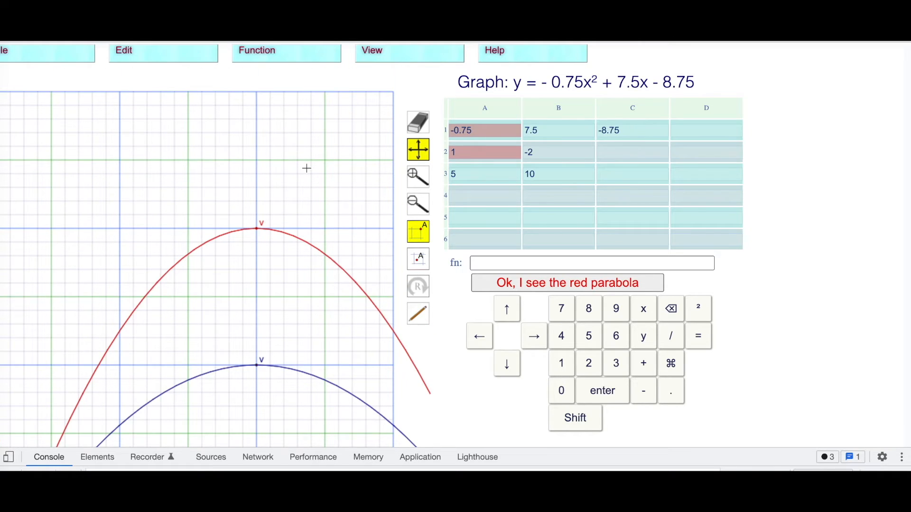
{"action": "key", "text": "Up"}
{"action": "key", "text": "Up"}
{"action": "key", "text": "Up"}
{"action": "key", "text": "Up"}
{"action": "key", "text": "Left"}
{"action": "key", "text": "Left"}
{"action": "key", "text": "Right"}
{"action": "key", "text": "Down"}
{"action": "key", "text": "Left"}
{"action": "key", "text": "Down"}
{"action": "key", "text": "Left"}
{"action": "key", "text": "Up"}
{"action": "key", "text": "Right"}
{"action": "key", "text": "Right"}
{"action": "key", "text": "Right"}
{"action": "key", "text": "Left"}
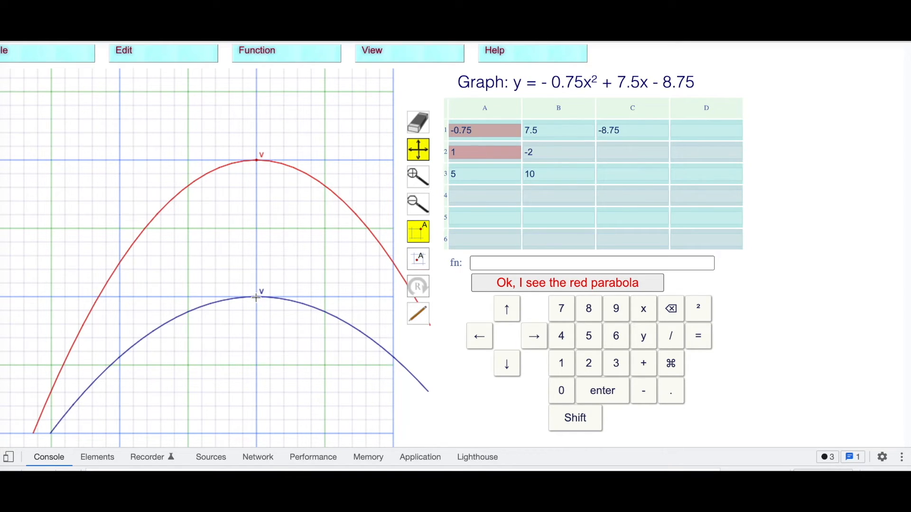
{"action": "key", "text": "Left"}
{"action": "left_click_drag", "start_coordinate": [196, 295], "coordinate": [198, 282]}
Turn off panning and nudge the blue parabola's vertex in coarse steps to about (5, 9.4)
{"action": "left_click", "coordinate": [418, 153]}
{"action": "key", "text": "Up"}
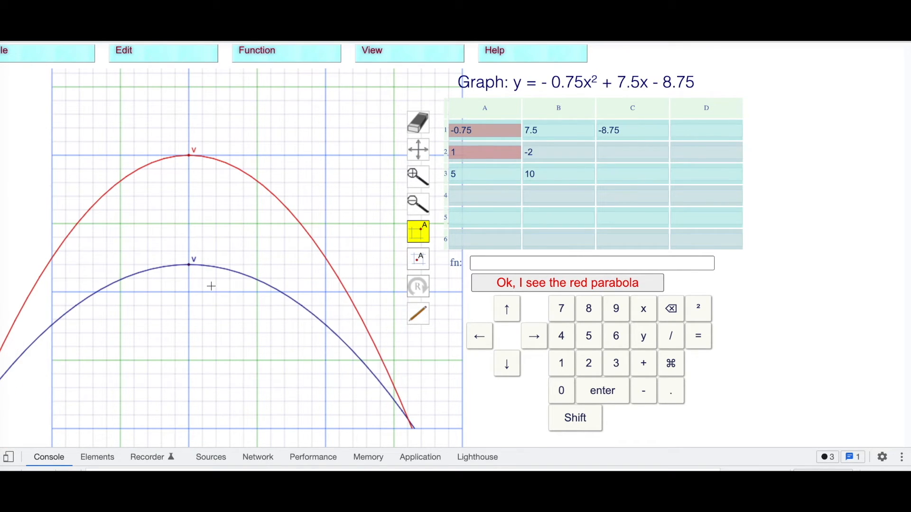
{"action": "key", "text": "Down"}
{"action": "key", "text": "Down"}
{"action": "key", "text": "Up"}
{"action": "key", "text": "Up"}
{"action": "key", "text": "Up"}
{"action": "key", "text": "Up"}
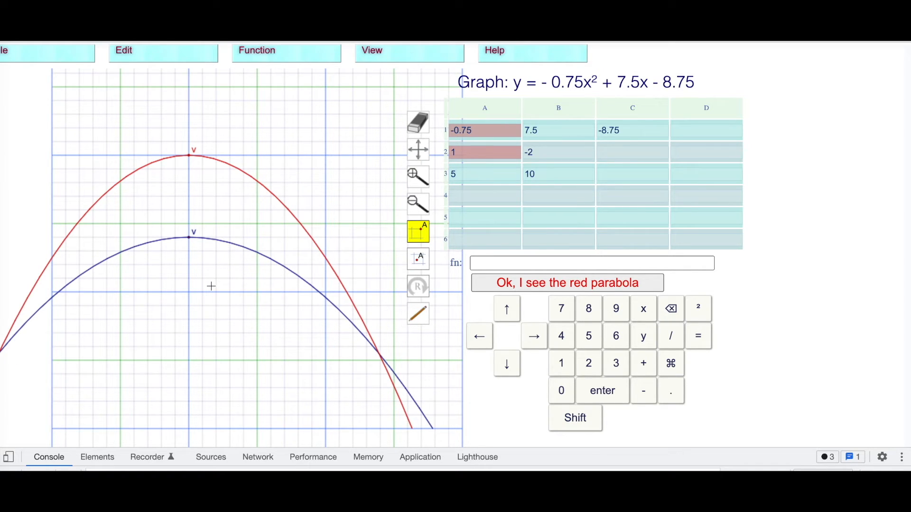
Fine-nudge the blue vertex up and right to about (5.03, 9.43), and back left by one fine step
{"action": "key", "text": "shift+Up"}
{"action": "key", "text": "shift+Up"}
{"action": "key", "text": "shift+Up"}
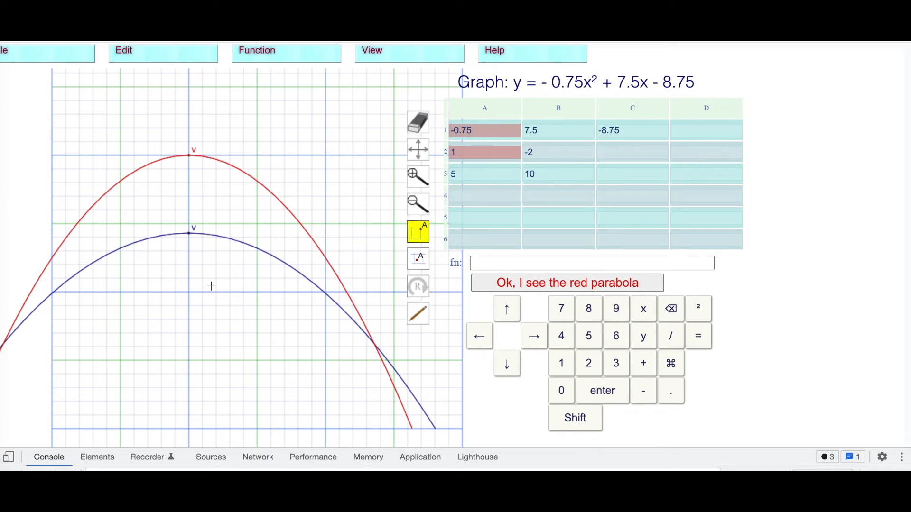
{"action": "key", "text": "shift+Right"}
{"action": "key", "text": "shift+Right"}
{"action": "key", "text": "shift+Right"}
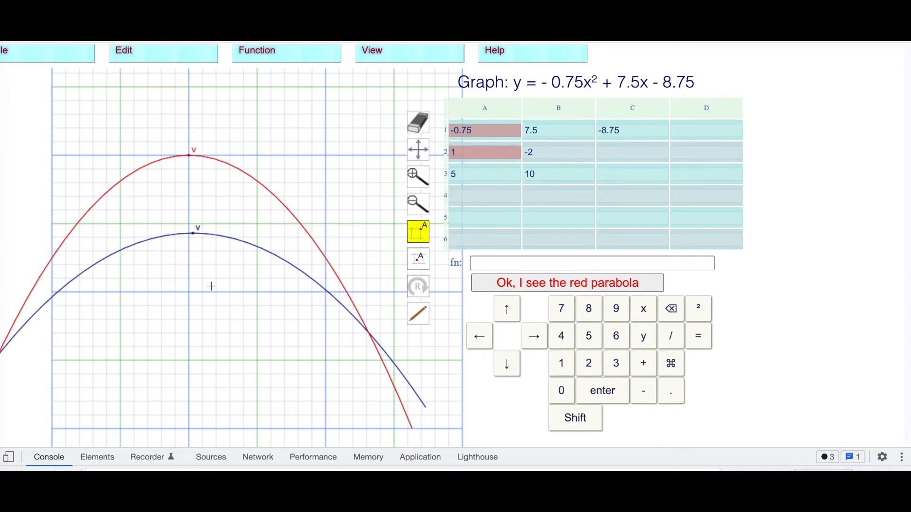
{"action": "key", "text": "shift+Left"}
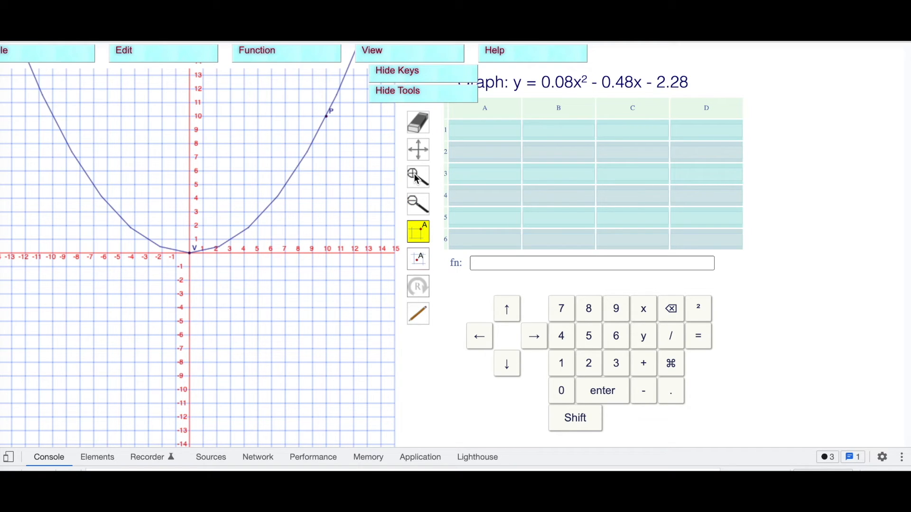
Zoom the new graph in around the origin at several levels, and try panning it
{"action": "left_click", "coordinate": [416, 178]}
{"action": "left_click", "coordinate": [182, 253]}
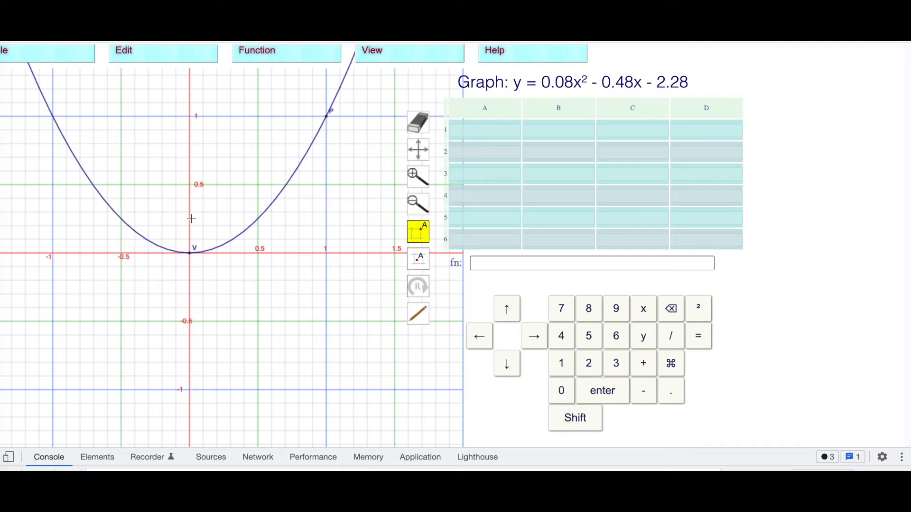
{"action": "left_click", "coordinate": [417, 178]}
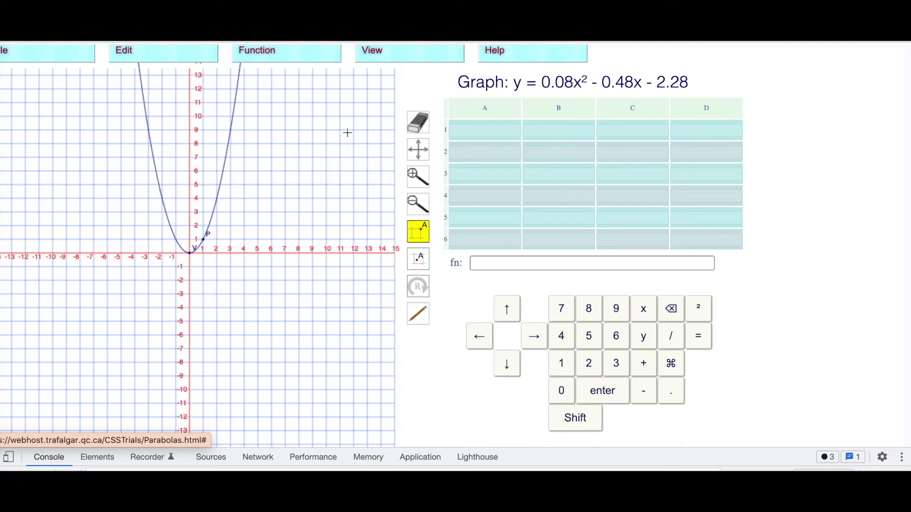
{"action": "left_click", "coordinate": [418, 178]}
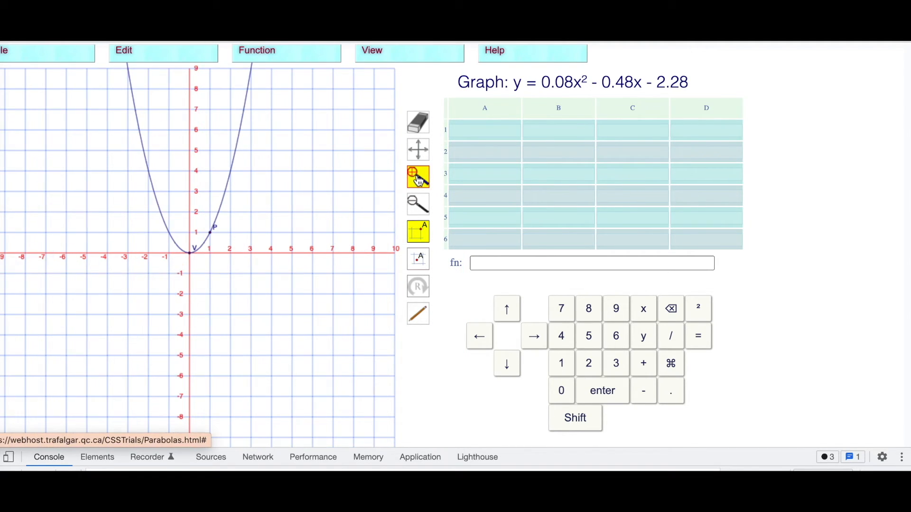
{"action": "left_click", "coordinate": [418, 179]}
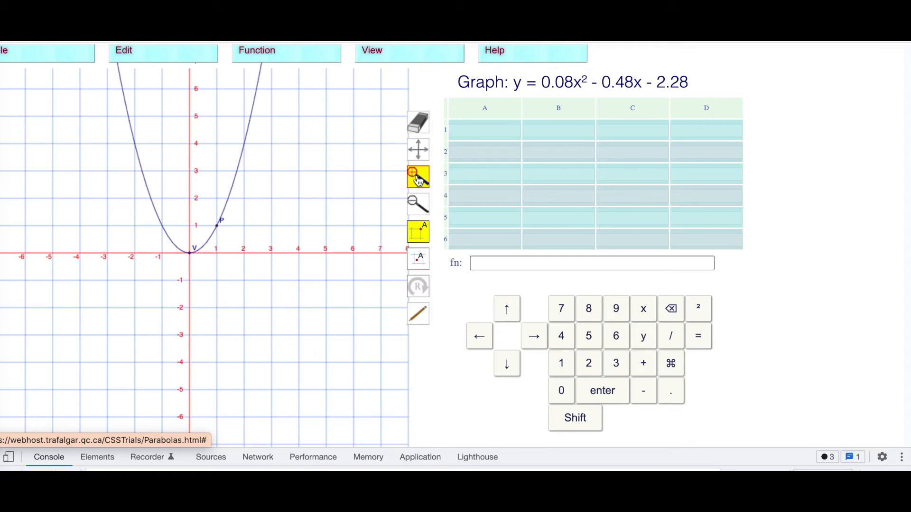
{"action": "left_click", "coordinate": [417, 150]}
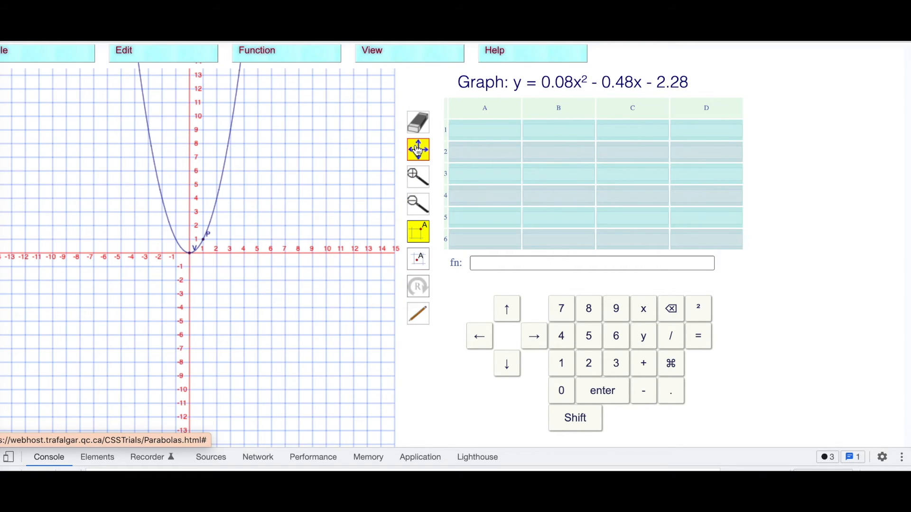
{"action": "left_click_drag", "start_coordinate": [356, 169], "coordinate": [303, 226]}
{"action": "left_click", "coordinate": [418, 150]}
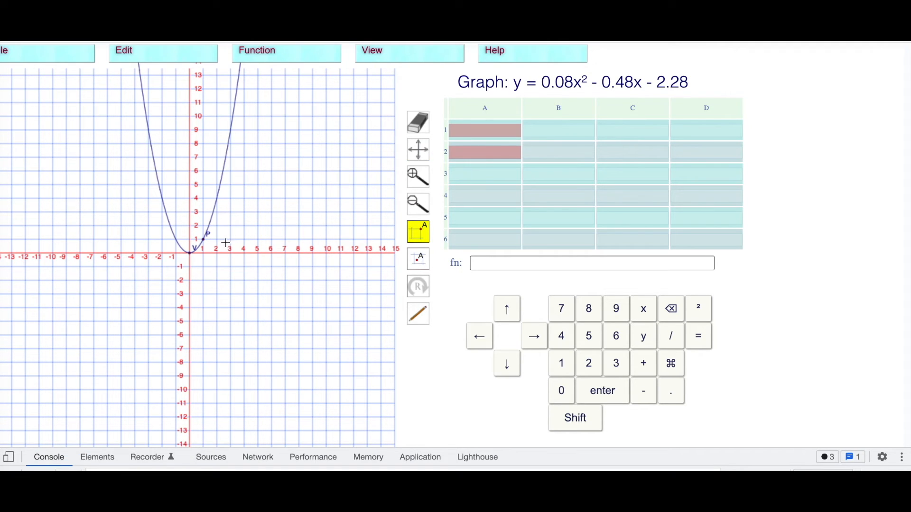
Rotate the parabola repeatedly through its orientations until it opens upward
{"action": "left_click", "coordinate": [418, 288]}
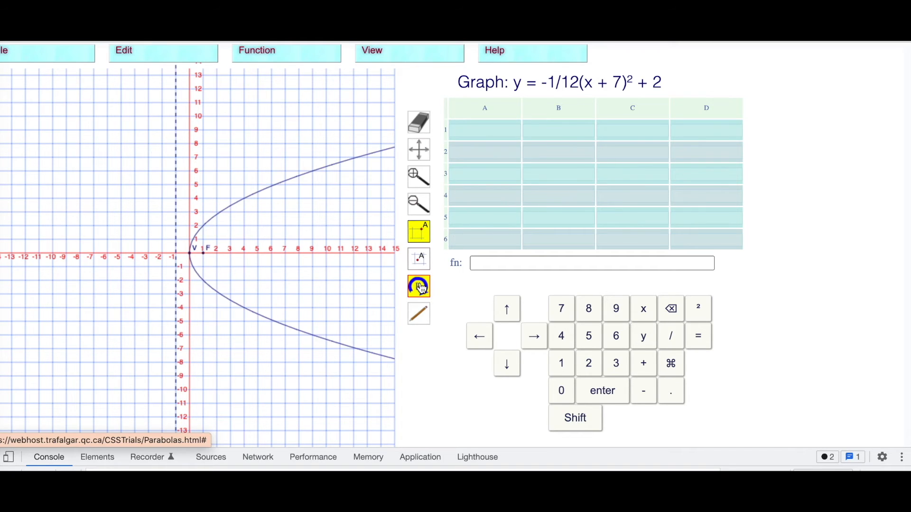
{"action": "left_click", "coordinate": [421, 288]}
{"action": "left_click", "coordinate": [421, 288]}
{"action": "left_click", "coordinate": [420, 288]}
{"action": "left_click", "coordinate": [421, 287]}
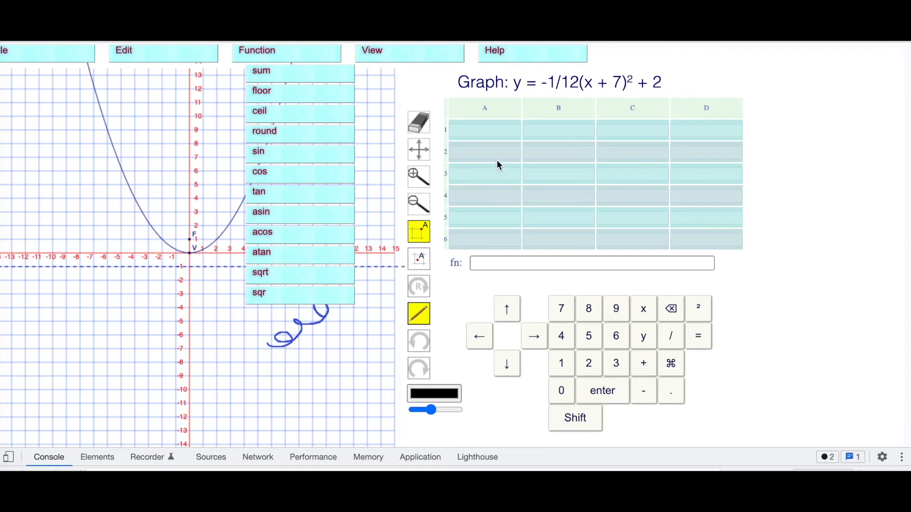
Enter 16 in A1 and calculate its square root in B1 with the sqrt function referring to A1
{"action": "left_click", "coordinate": [489, 131]}
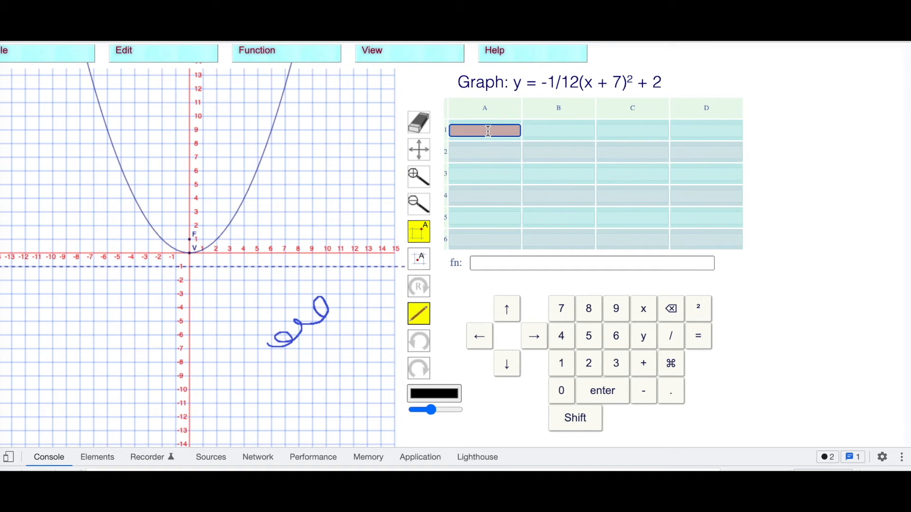
{"action": "type", "text": "16"}
{"action": "left_click", "coordinate": [540, 130]}
{"action": "type", "text": "="}
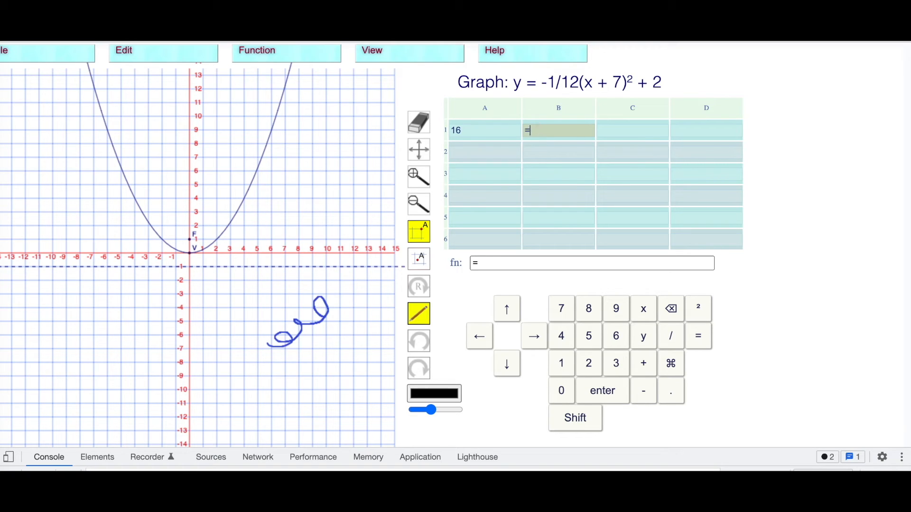
{"action": "mouse_move", "coordinate": [318, 54]}
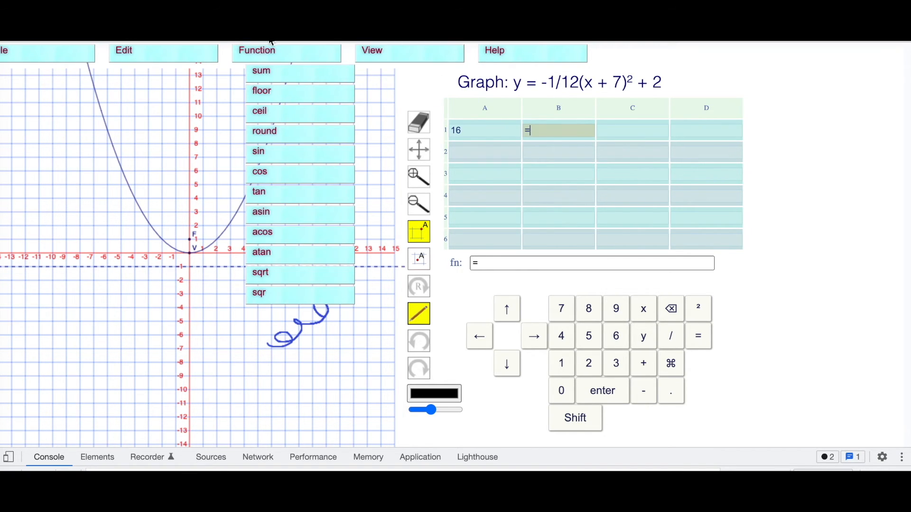
{"action": "left_click", "coordinate": [280, 273]}
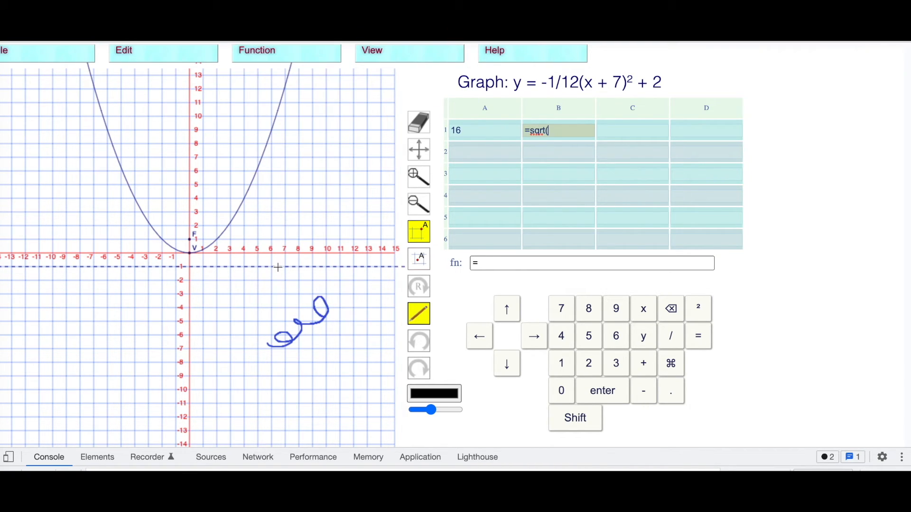
{"action": "left_click", "coordinate": [482, 133]}
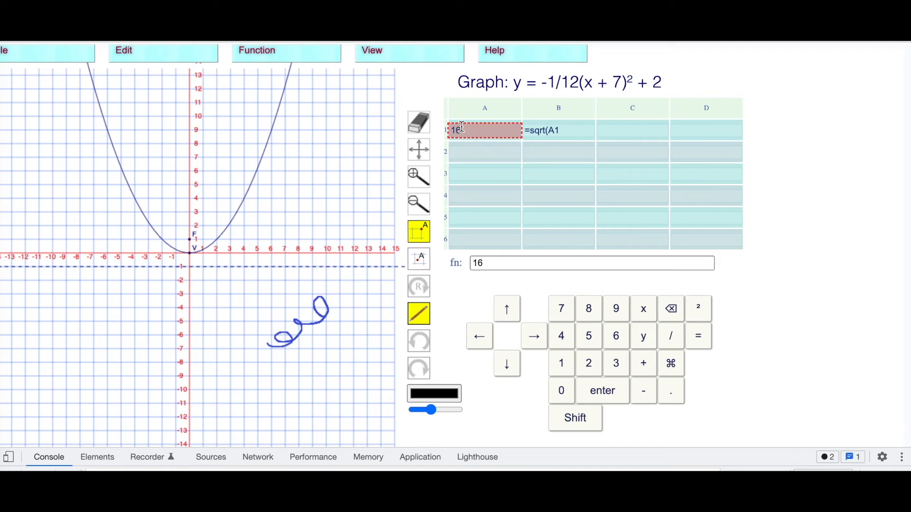
{"action": "key", "text": "Return"}
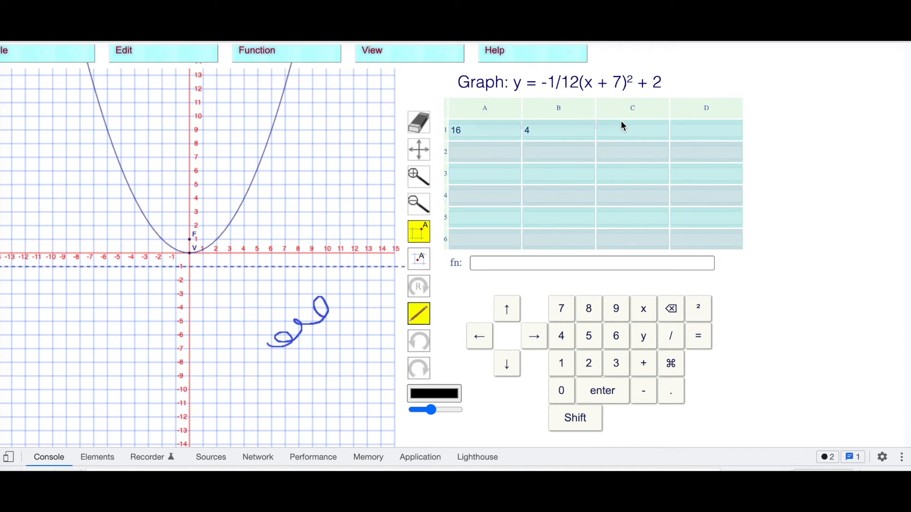
Calculate the square root of A1 in B2 with an exponent formula instead of the sqrt function
{"action": "left_click", "coordinate": [535, 149]}
{"action": "type", "text": "="}
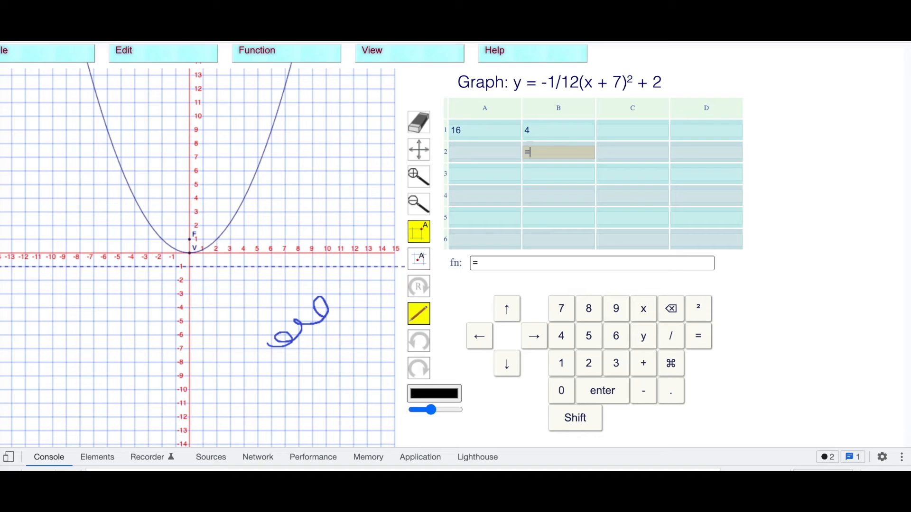
{"action": "left_click", "coordinate": [471, 130]}
{"action": "type", "text": "^"}
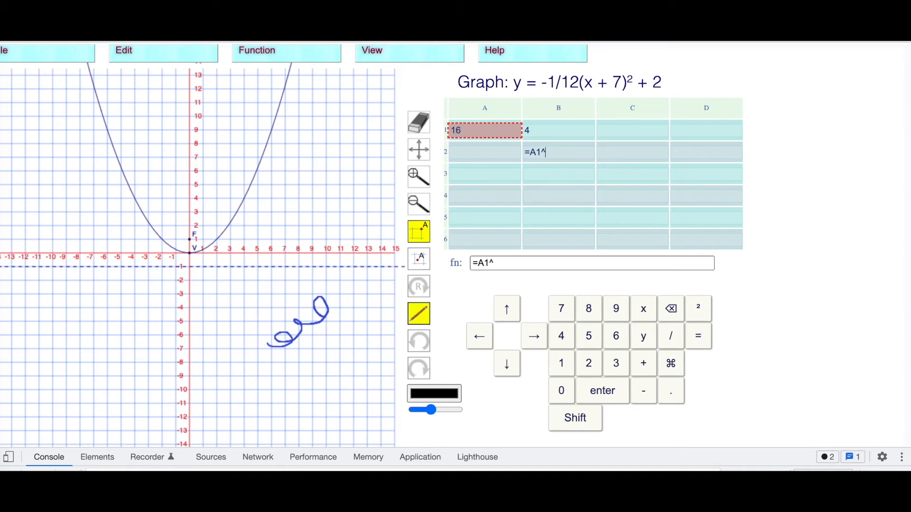
{"action": "key", "text": "Return"}
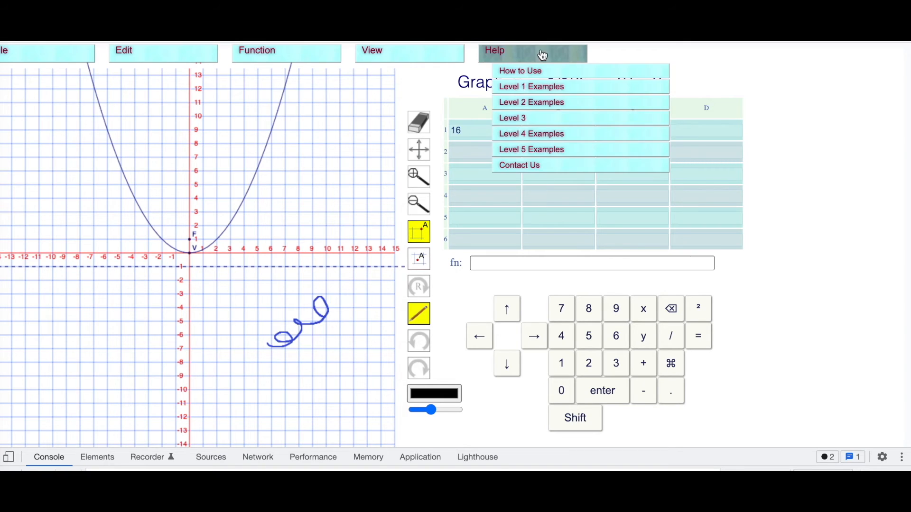
Change A1 to 1 and enter the formula =A1+1 in A2
{"action": "mouse_move", "coordinate": [161, 55]}
{"action": "left_click", "coordinate": [484, 132]}
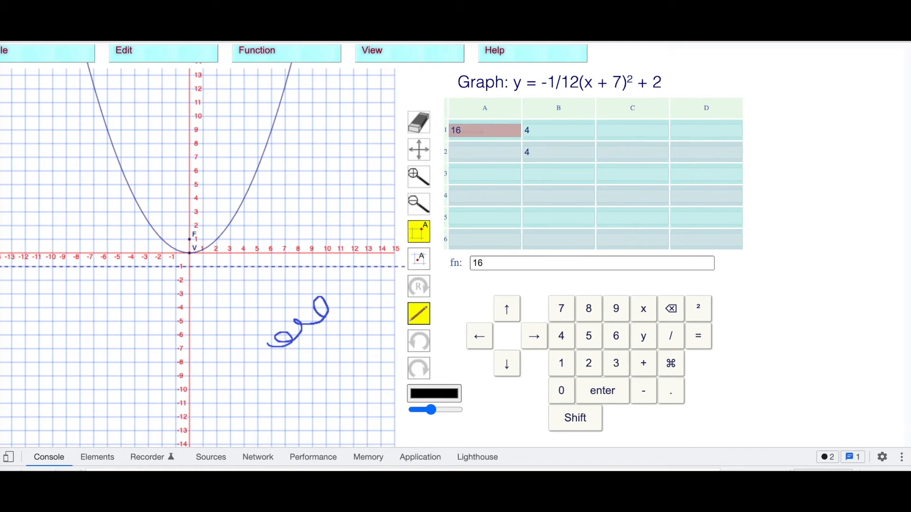
{"action": "key", "text": "BackSpace"}
{"action": "left_click", "coordinate": [468, 154]}
{"action": "type", "text": "="}
{"action": "left_click", "coordinate": [467, 140]}
{"action": "type", "text": "+"}
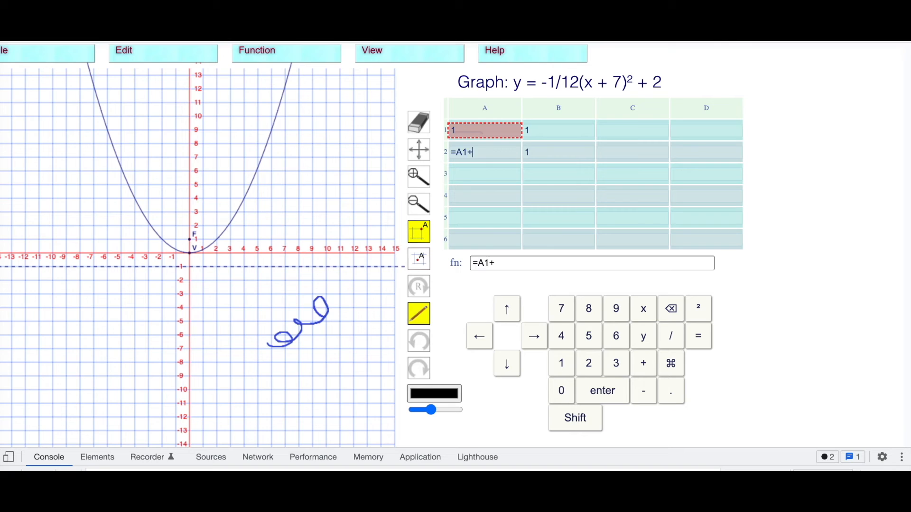
{"action": "type", "text": "1"}
{"action": "key", "text": "Return"}
Fill the A2 formula down through A6, and turn off the pencil
{"action": "left_click_drag", "start_coordinate": [470, 149], "coordinate": [466, 237]}
{"action": "left_click", "coordinate": [174, 53]}
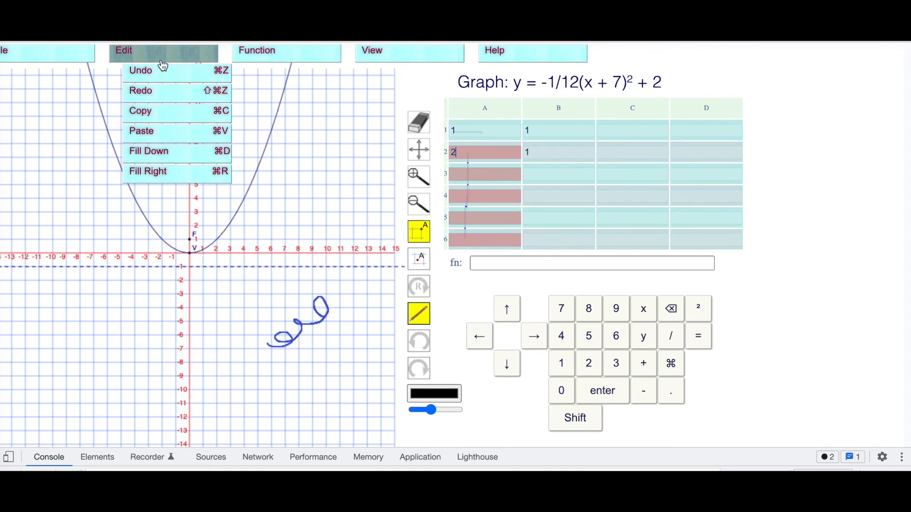
{"action": "left_click", "coordinate": [163, 152]}
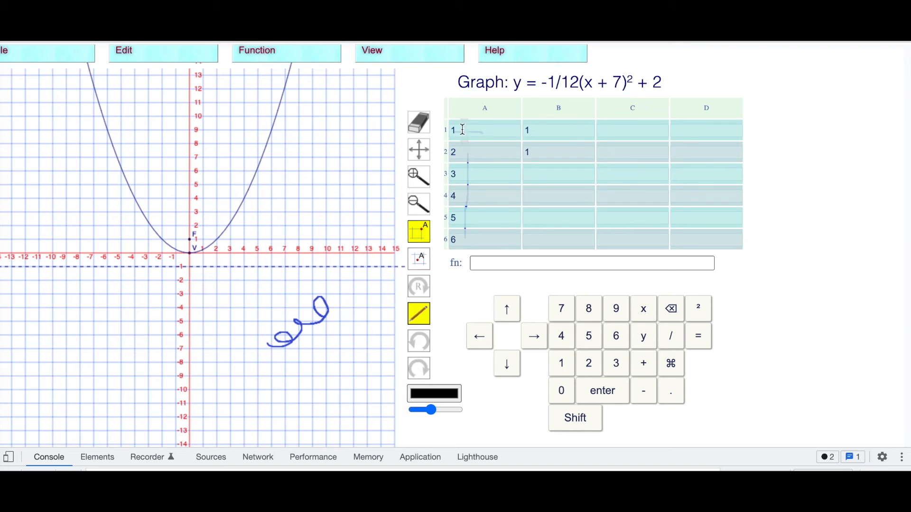
{"action": "left_click", "coordinate": [420, 315]}
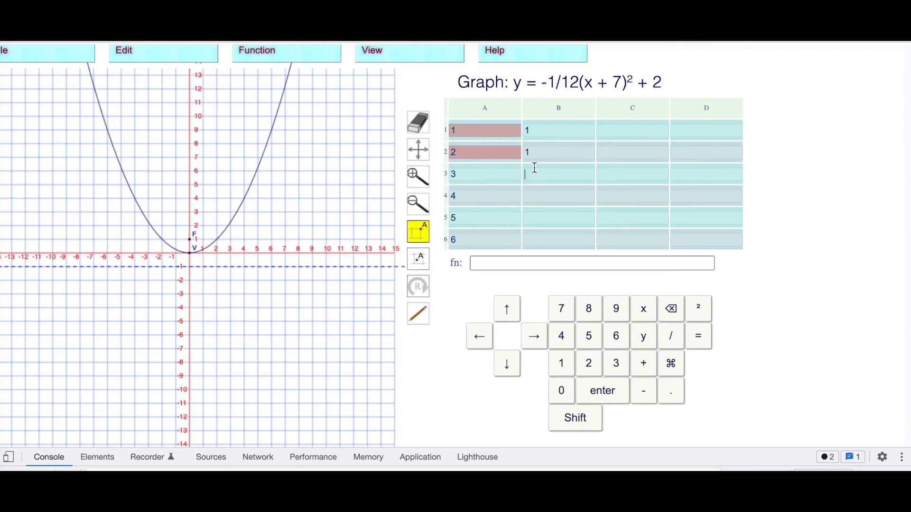
Replace the formula in B1 with =A1+4
{"action": "left_click", "coordinate": [534, 169]}
{"action": "left_click_drag", "start_coordinate": [531, 132], "coordinate": [533, 149]}
{"action": "left_click", "coordinate": [533, 132]}
{"action": "type", "text": "=1"}
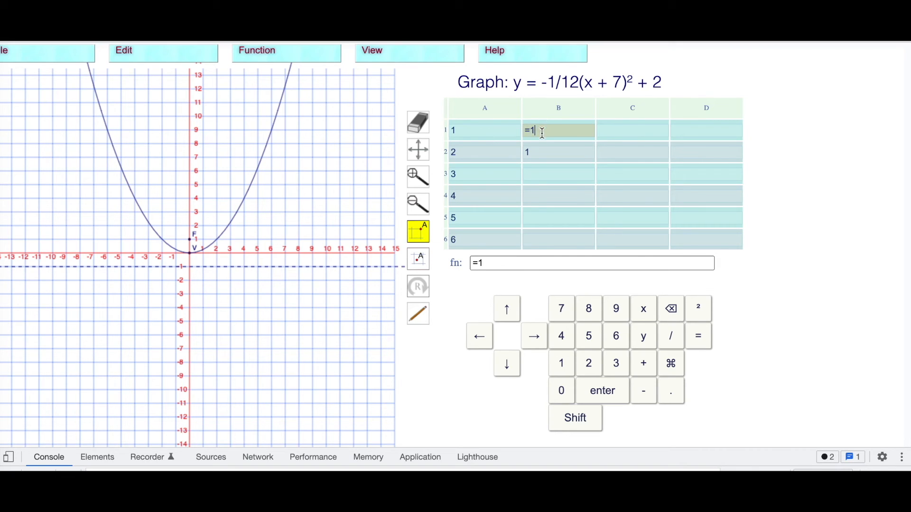
{"action": "left_click", "coordinate": [474, 130]}
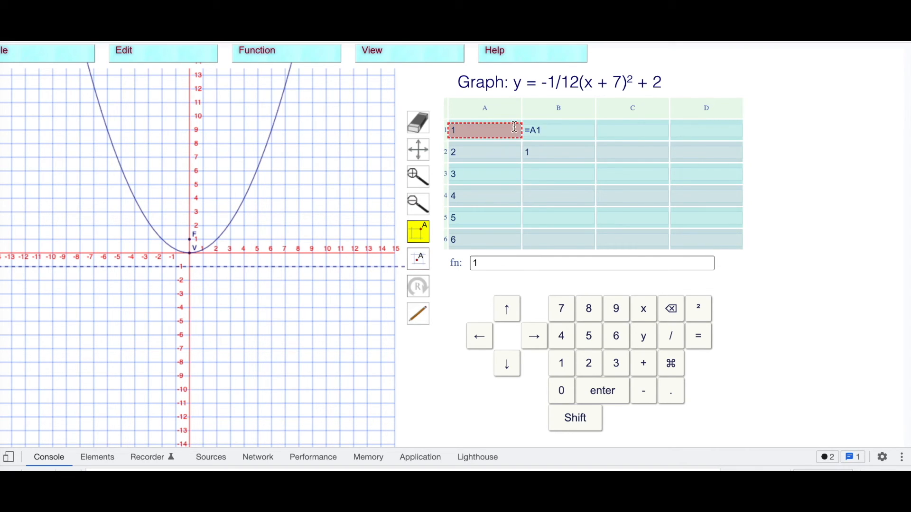
{"action": "type", "text": "+4"}
Fill the B1 formula down to row 6 and across to column D, and select B1 to show its formula
{"action": "left_click_drag", "start_coordinate": [546, 131], "coordinate": [545, 235]}
{"action": "left_click_drag", "start_coordinate": [537, 172], "coordinate": [690, 240]}
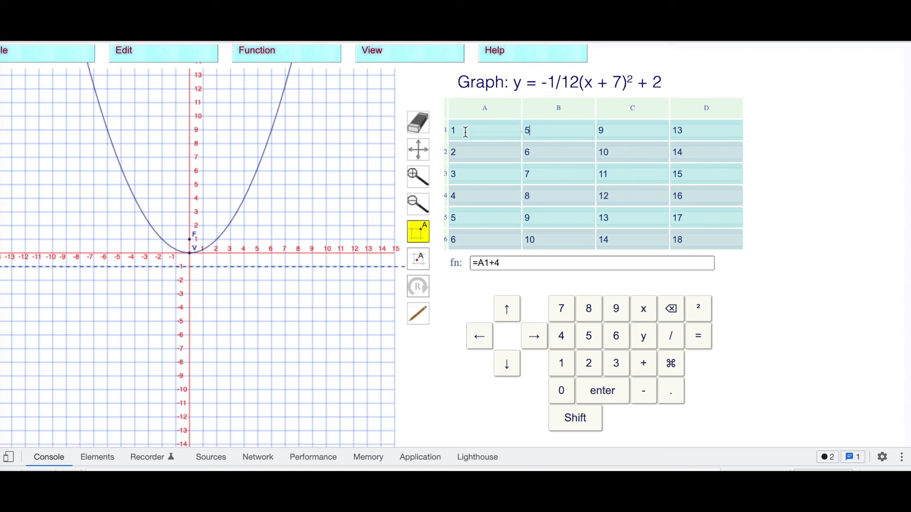
{"action": "left_click", "coordinate": [548, 135]}
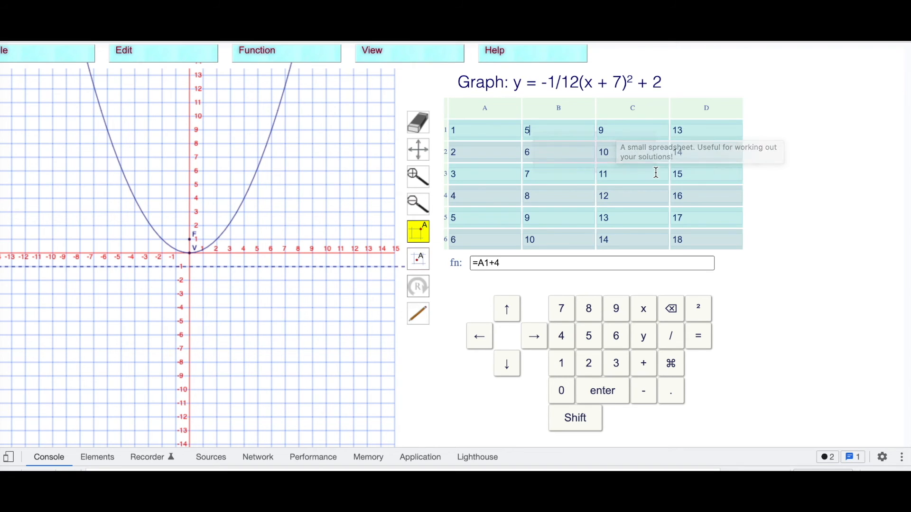
Clear the whole spreadsheet from A1 through D6
{"action": "left_click", "coordinate": [512, 129]}
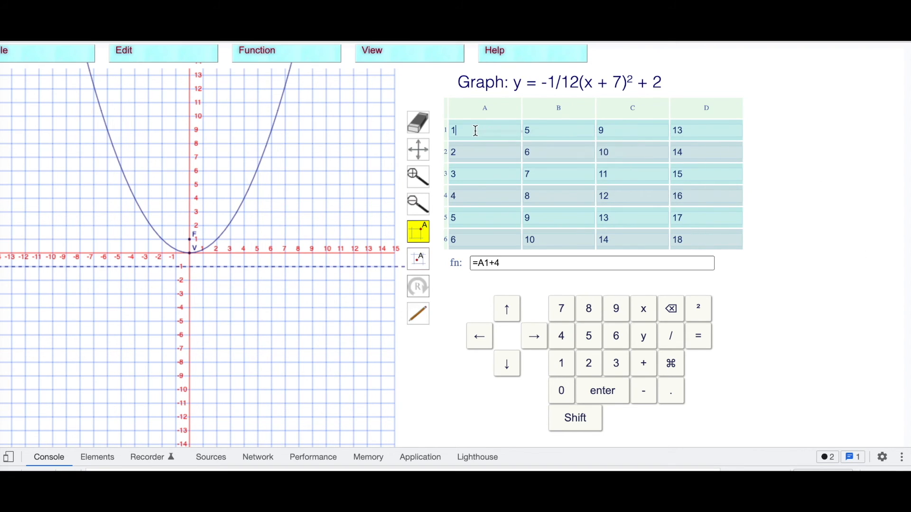
{"action": "left_click", "coordinate": [476, 153]}
{"action": "left_click_drag", "start_coordinate": [472, 135], "coordinate": [700, 240]}
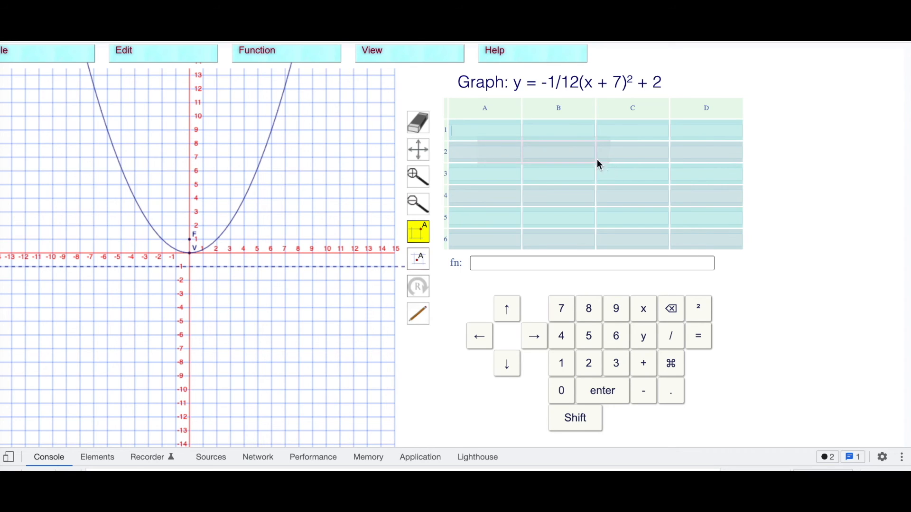
Enter 1, 2, 3 and 4 across row 1 of the spreadsheet, from A1 to D1
{"action": "type", "text": "1"}
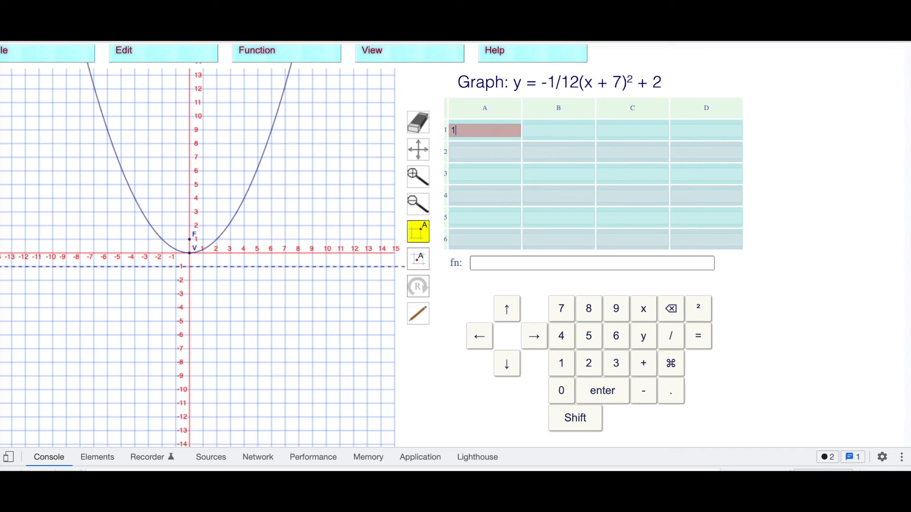
{"action": "left_click", "coordinate": [550, 130]}
{"action": "type", "text": "2"}
{"action": "left_click", "coordinate": [616, 131]}
{"action": "type", "text": "3"}
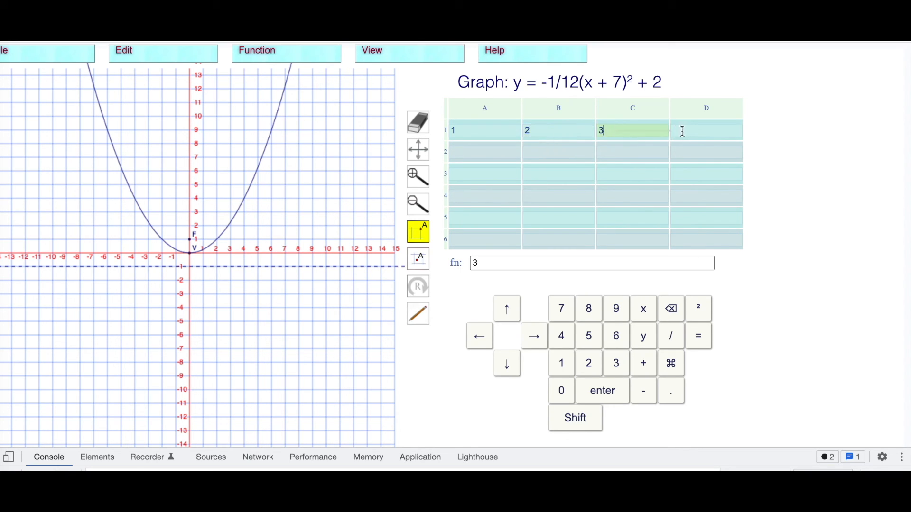
{"action": "left_click", "coordinate": [681, 131]}
{"action": "type", "text": "4"}
Enter 5, 6, 7 and 8 across row 2 of the spreadsheet, from A2 to D2
{"action": "left_click", "coordinate": [507, 155]}
{"action": "type", "text": "5"}
{"action": "left_click", "coordinate": [546, 152]}
{"action": "type", "text": "6"}
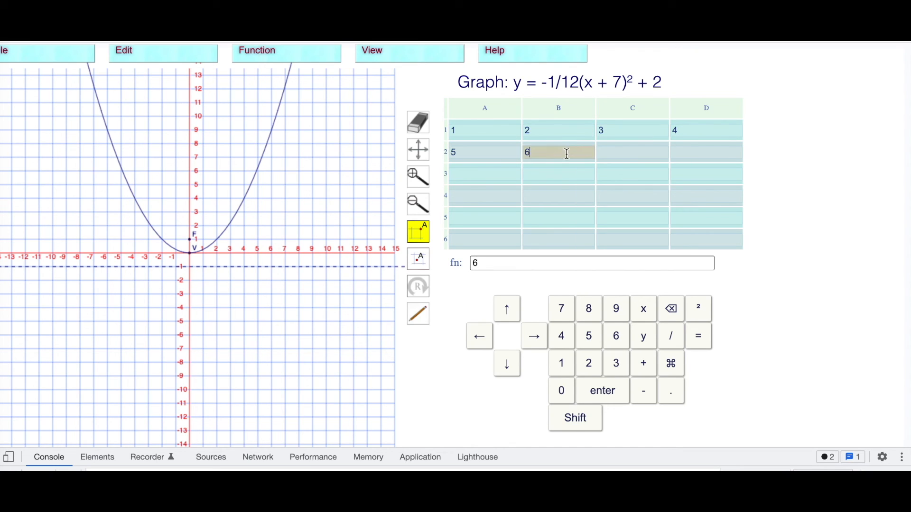
{"action": "left_click", "coordinate": [603, 153]}
{"action": "type", "text": "7"}
{"action": "left_click", "coordinate": [680, 153]}
{"action": "type", "text": "8"}
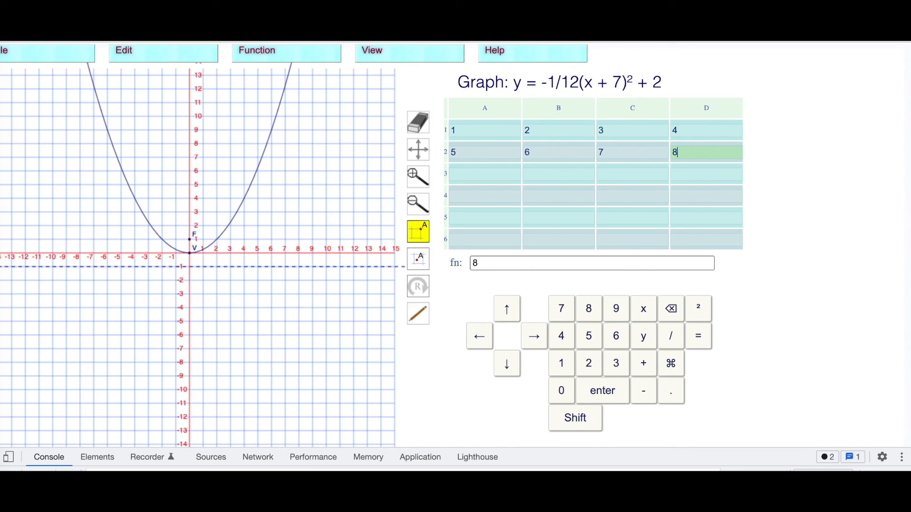
Undo the last four spreadsheet entries one at a time, from D2 back to A2
{"action": "left_click", "coordinate": [157, 52]}
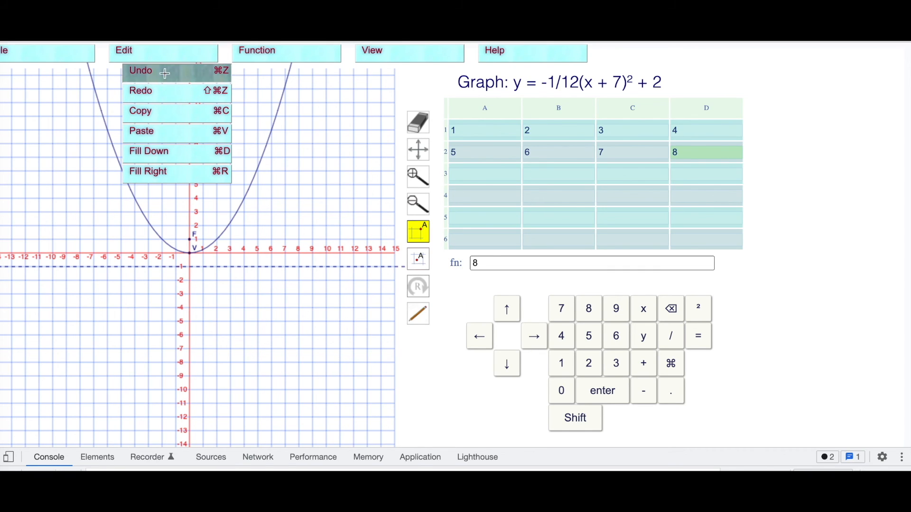
{"action": "left_click", "coordinate": [167, 76]}
{"action": "left_click", "coordinate": [165, 54]}
{"action": "left_click", "coordinate": [164, 76]}
{"action": "left_click", "coordinate": [164, 55]}
{"action": "left_click", "coordinate": [164, 75]}
{"action": "left_click", "coordinate": [164, 55]}
{"action": "left_click", "coordinate": [166, 71]}
Redo the undone entry of 5 in cell A2
{"action": "left_click", "coordinate": [163, 55]}
{"action": "left_click", "coordinate": [158, 90]}
{"action": "left_click", "coordinate": [164, 54]}
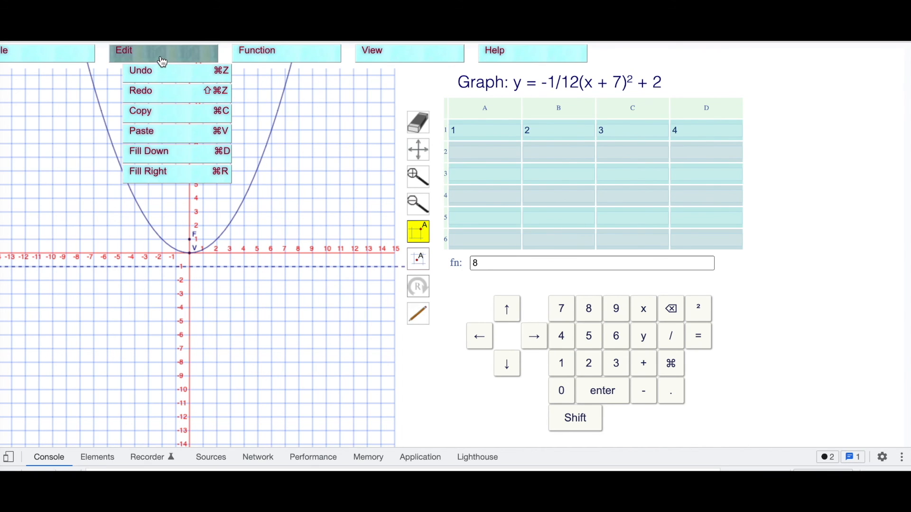
{"action": "left_click", "coordinate": [161, 90]}
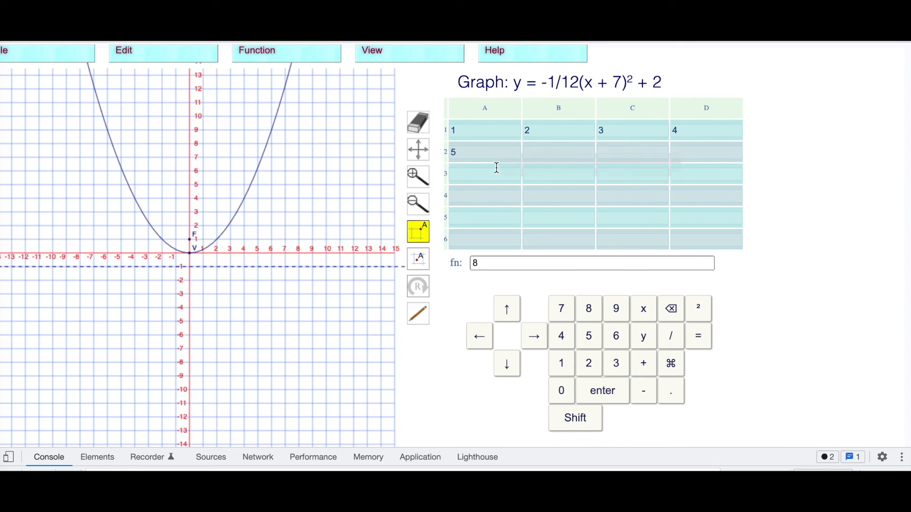
{"action": "mouse_move", "coordinate": [164, 53]}
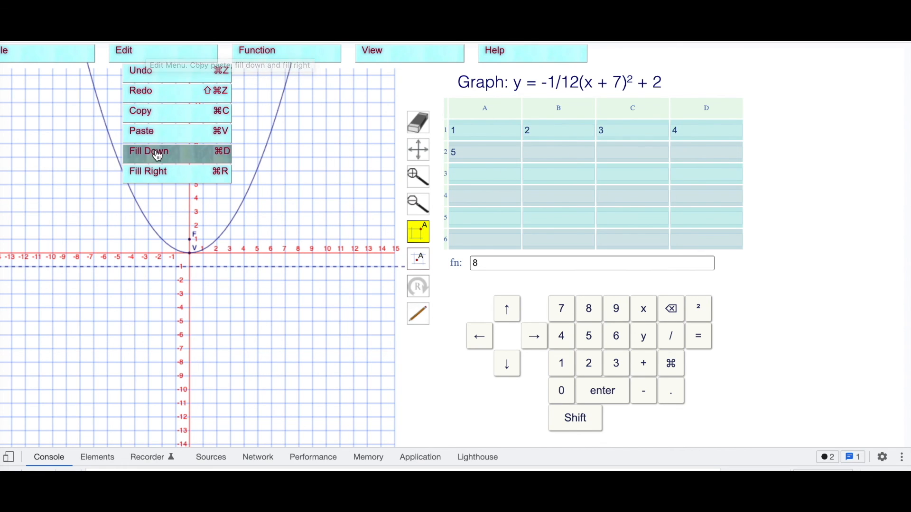
Open the Levels & Results page and choose level 7, y = a(x-h)²+k (fractions and decimals)
{"action": "mouse_move", "coordinate": [53, 59]}
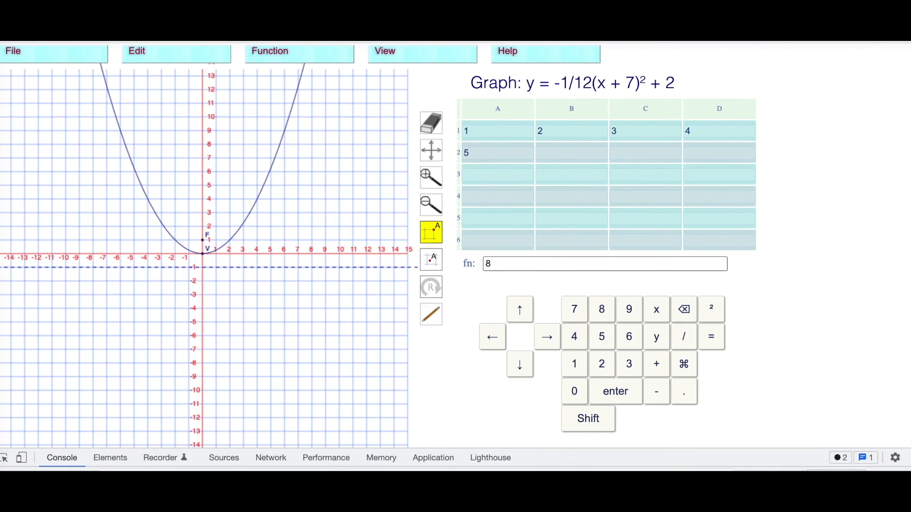
{"action": "mouse_move", "coordinate": [61, 61]}
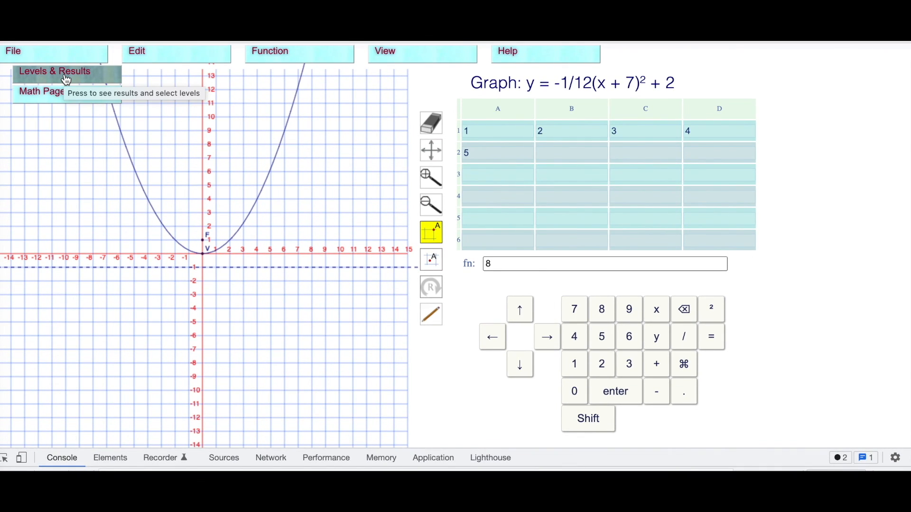
{"action": "left_click", "coordinate": [66, 79]}
{"action": "scroll", "coordinate": [195, 237], "scroll_direction": "down", "scroll_amount": 5}
{"action": "scroll", "coordinate": [183, 326], "scroll_direction": "up", "scroll_amount": 5}
{"action": "scroll", "coordinate": [183, 326], "scroll_direction": "down", "scroll_amount": 2}
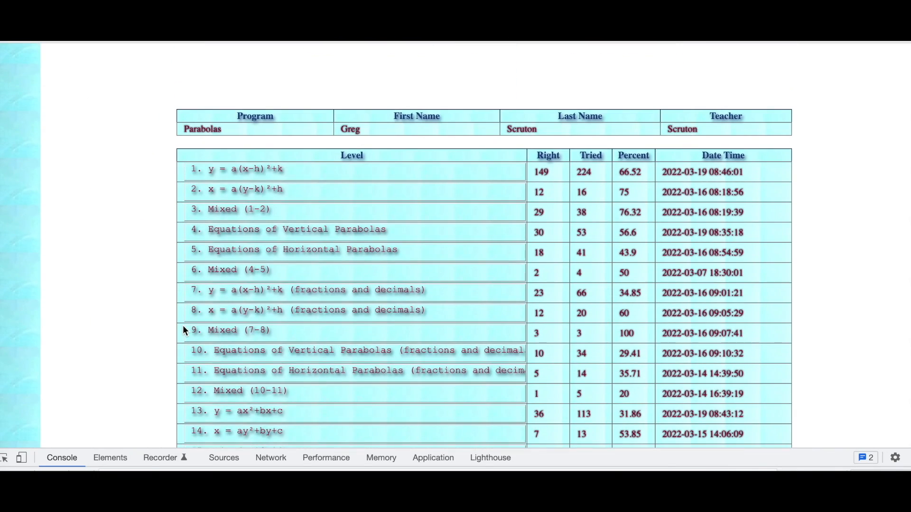
{"action": "left_click", "coordinate": [199, 287]}
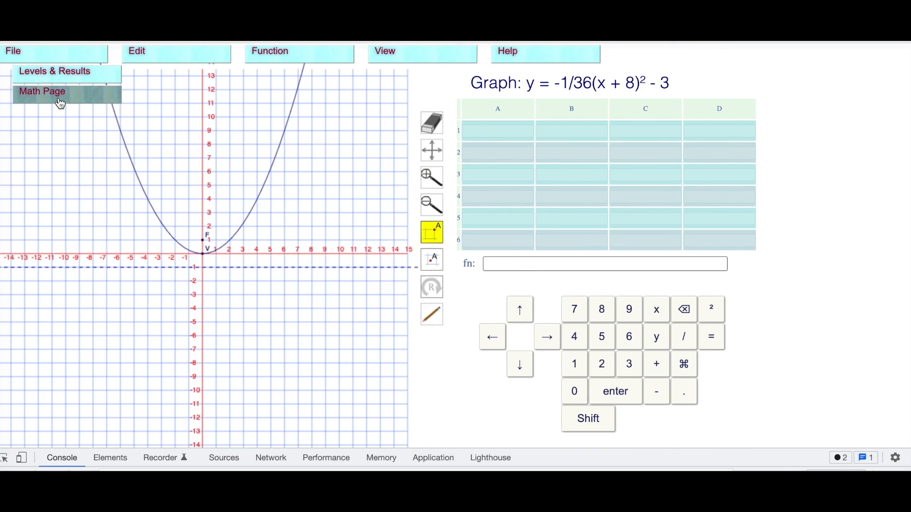
Open the Math Page and look through the list of available math programs
{"action": "left_click", "coordinate": [61, 100]}
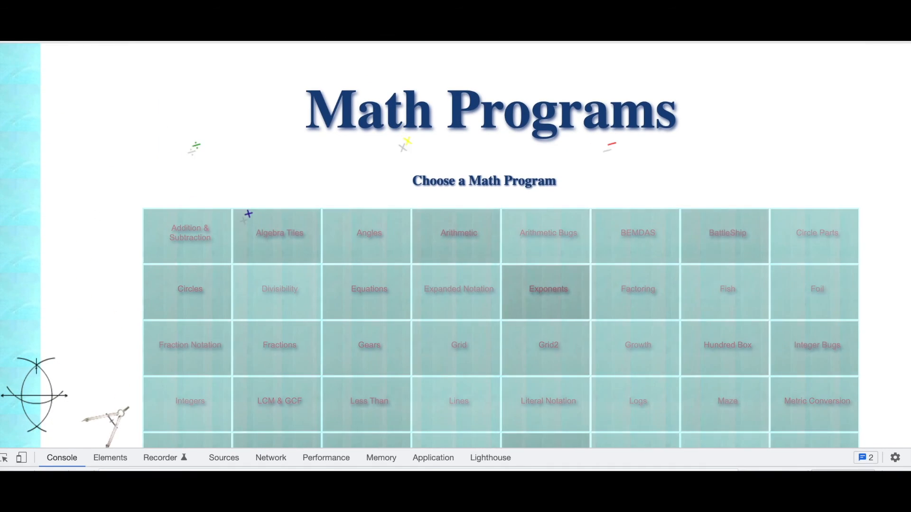
{"action": "scroll", "coordinate": [189, 194], "scroll_direction": "down", "scroll_amount": 3}
{"action": "scroll", "coordinate": [190, 194], "scroll_direction": "down", "scroll_amount": 2}
{"action": "scroll", "coordinate": [397, 285], "scroll_direction": "up", "scroll_amount": 2}
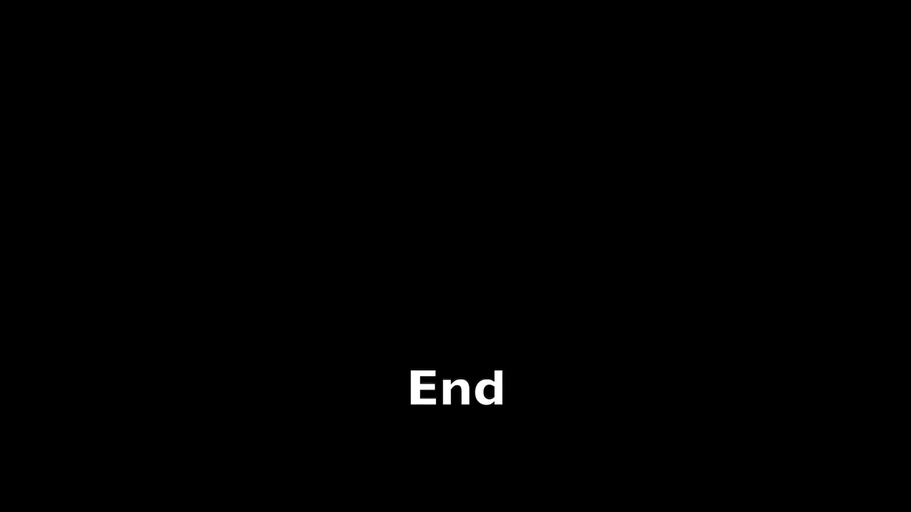